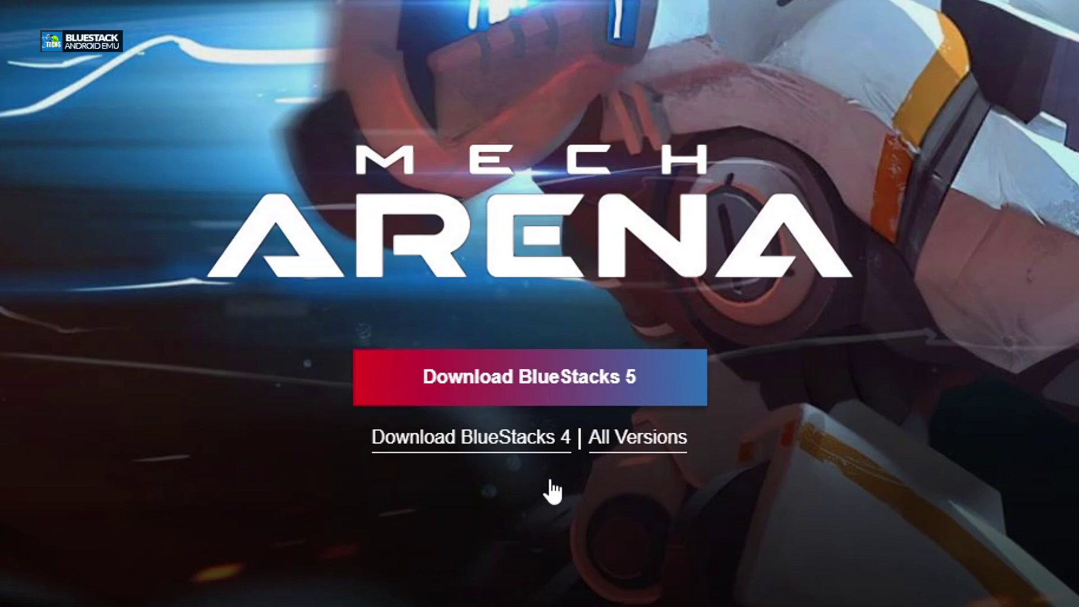
Step: Download the BlueStacks 5 installer from the BlueStacks download page
click(564, 392)
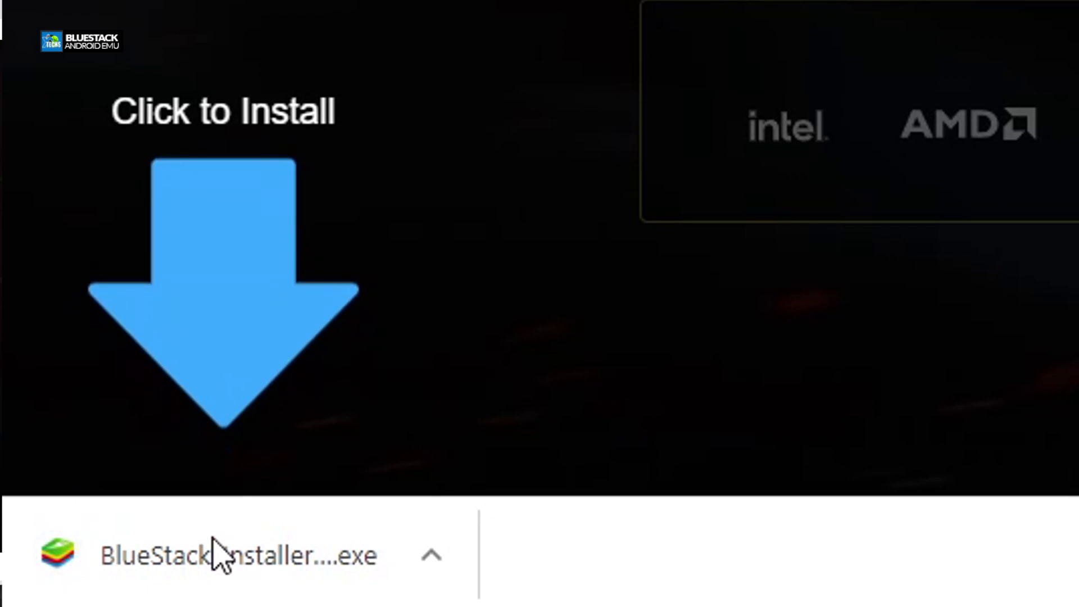
Step: Launch the downloaded BlueStacksInstaller.exe, allow it to run, and start installing BlueStacks 5
click(251, 577)
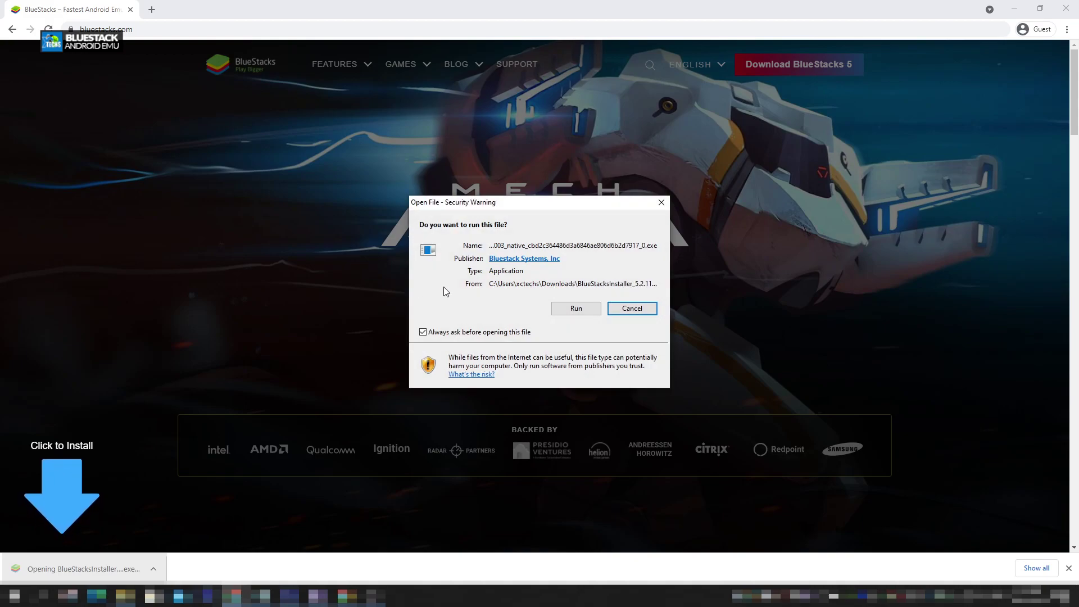
click(573, 308)
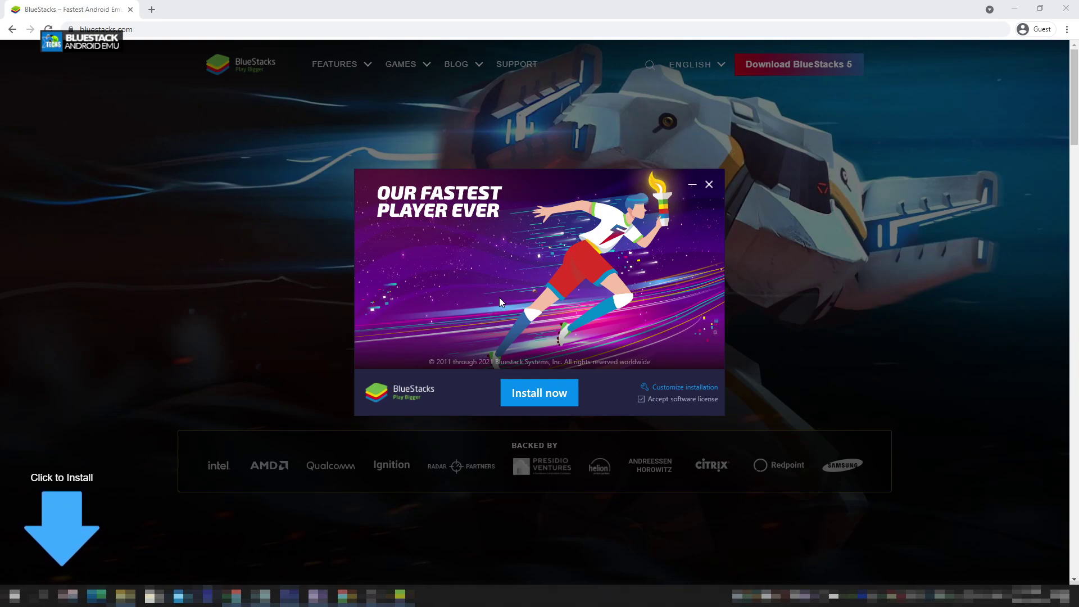
click(545, 397)
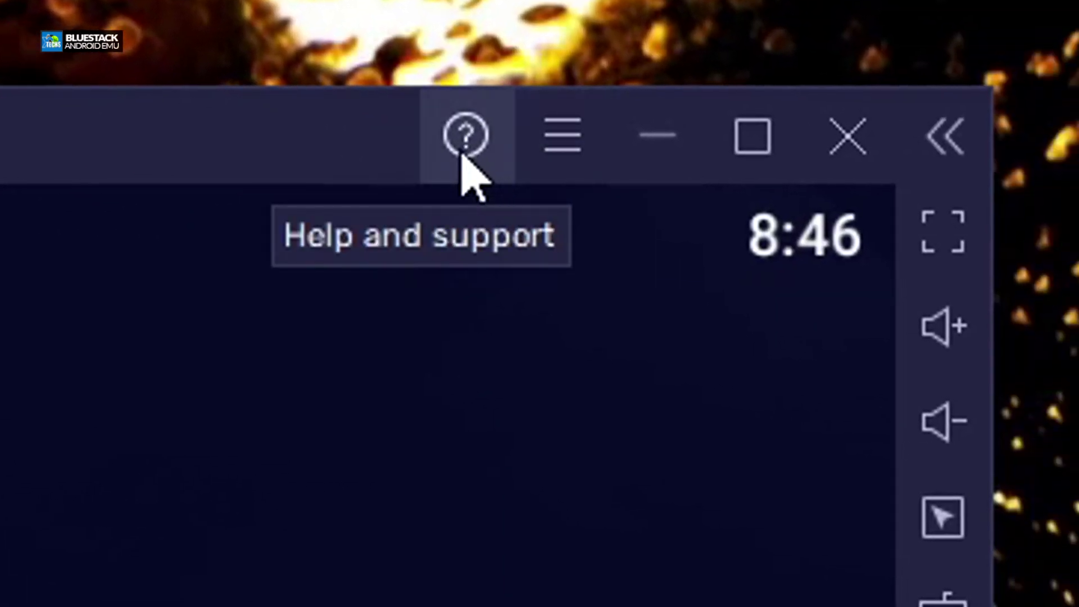
click(462, 155)
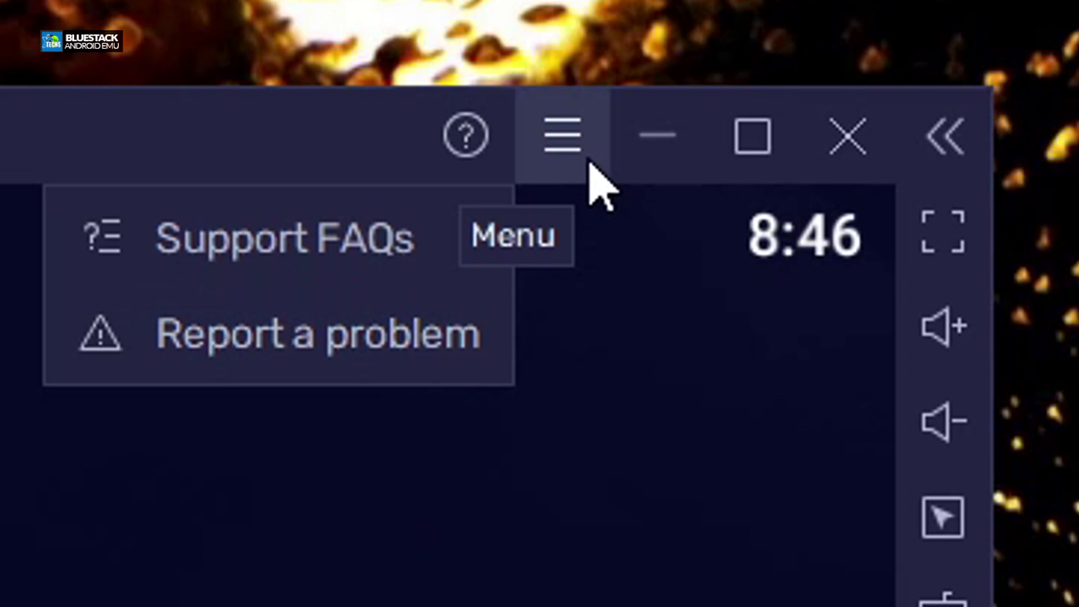
click(565, 158)
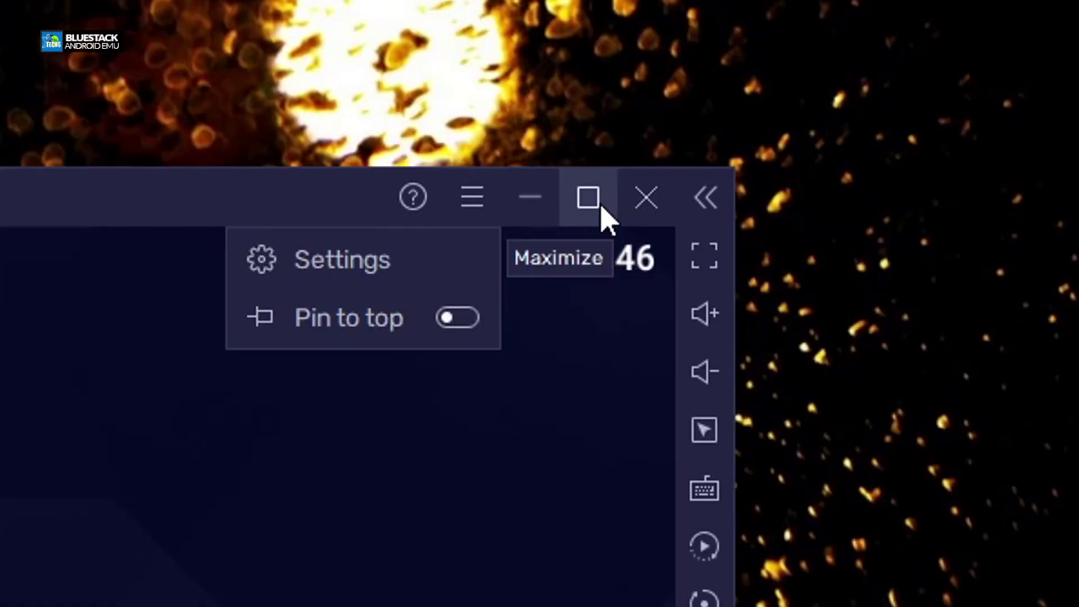
click(774, 147)
click(932, 40)
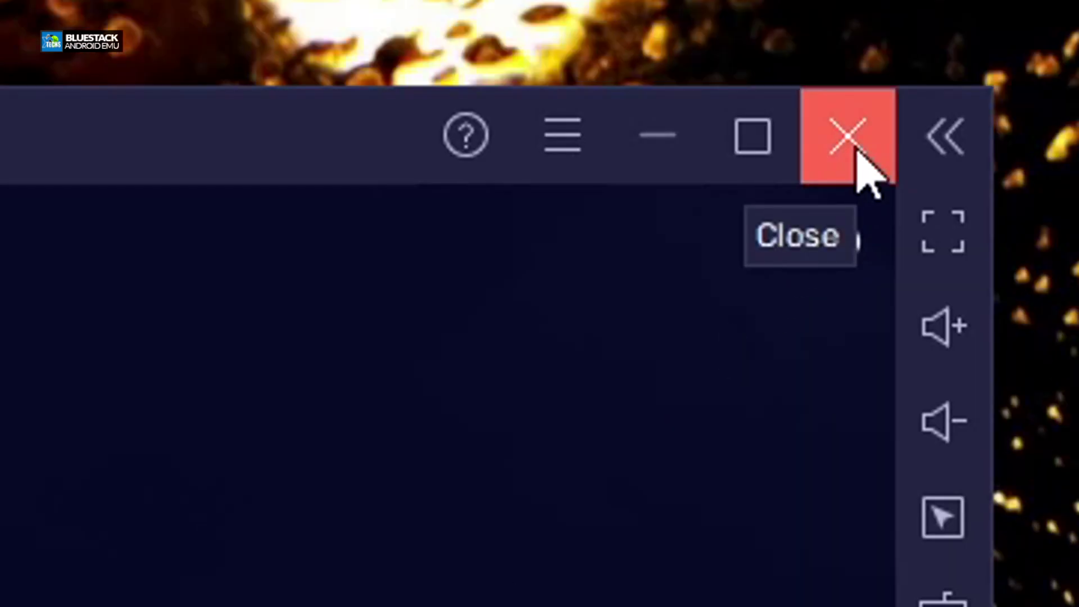
click(950, 140)
click(843, 143)
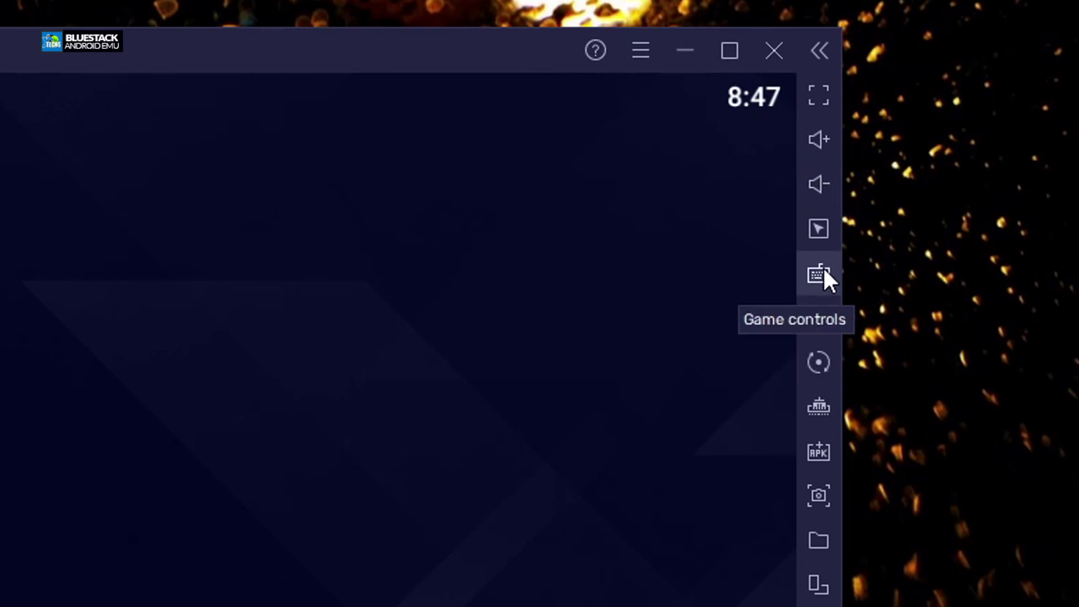
Step: Toggle the Game controls panel, then trim memory to free unused emulator RAM
click(825, 284)
click(824, 284)
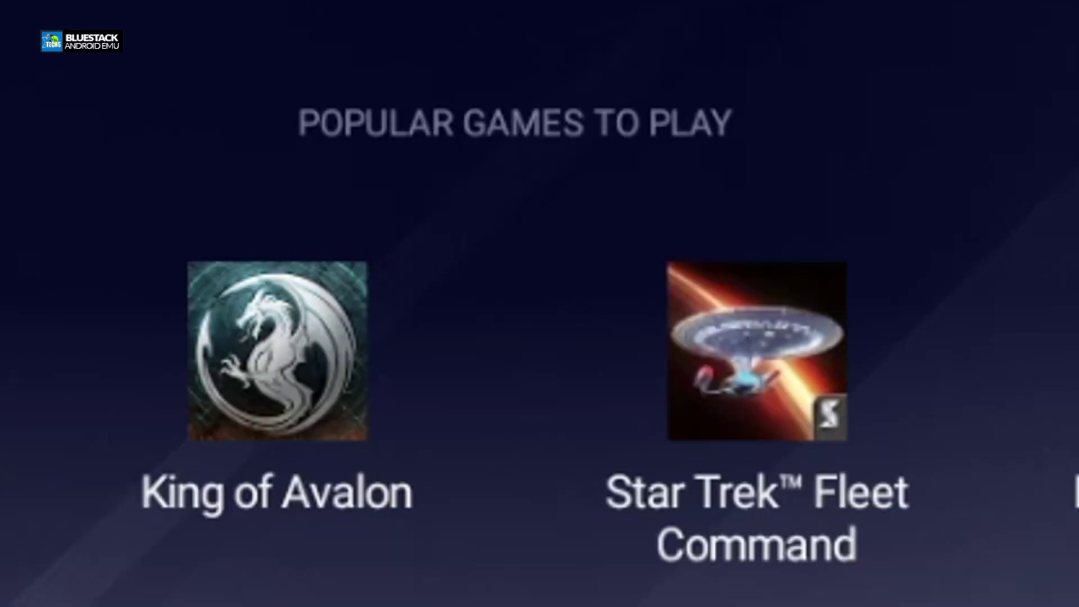
click(819, 409)
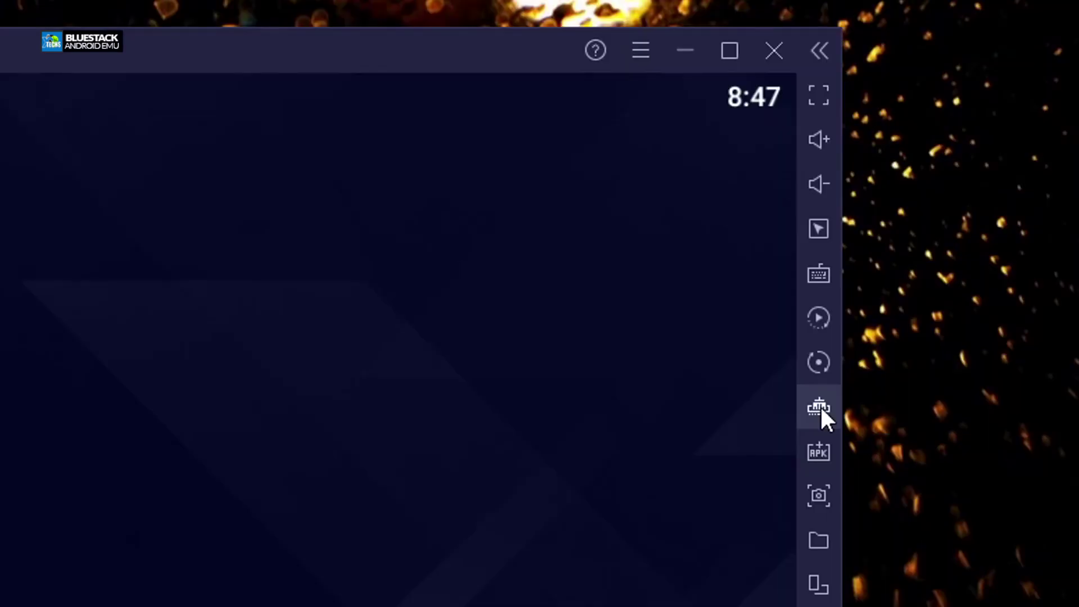
Step: Start an APK install, cancel the file dialog, and rotate the emulator to portrait
click(818, 454)
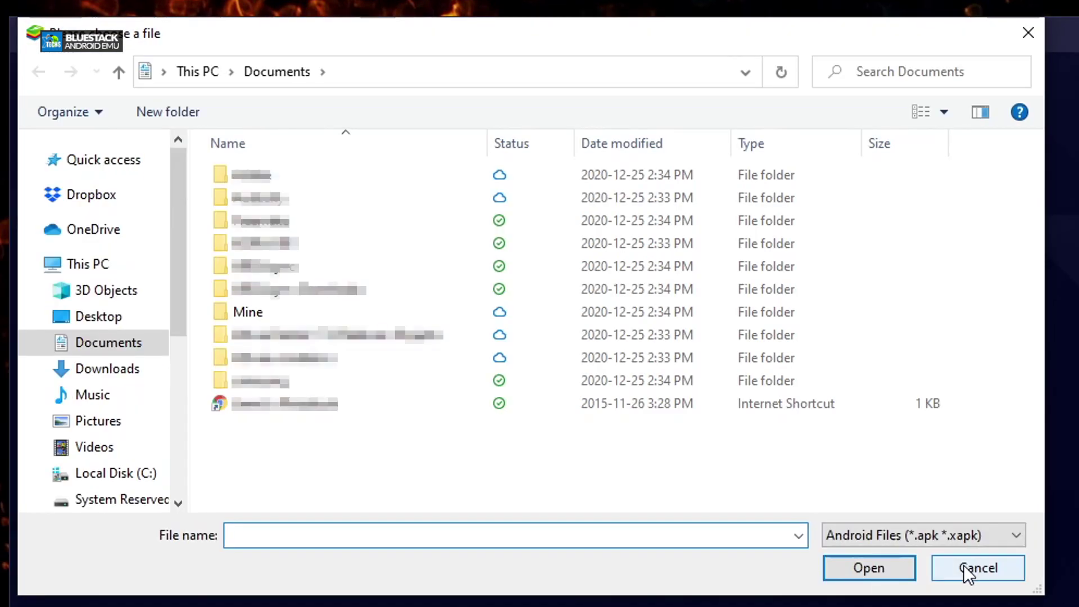
click(963, 565)
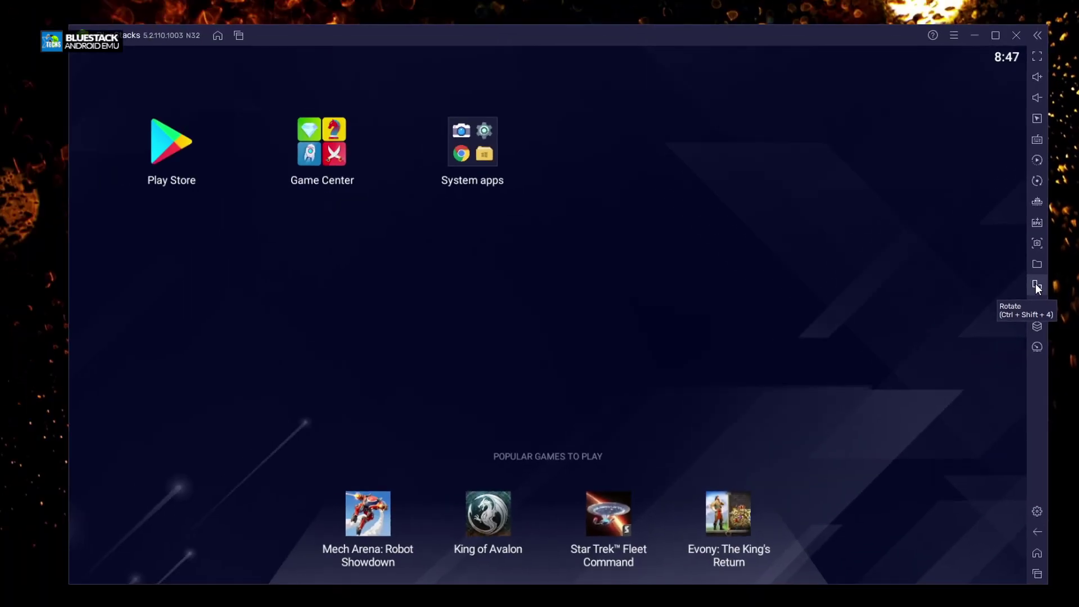
click(1038, 285)
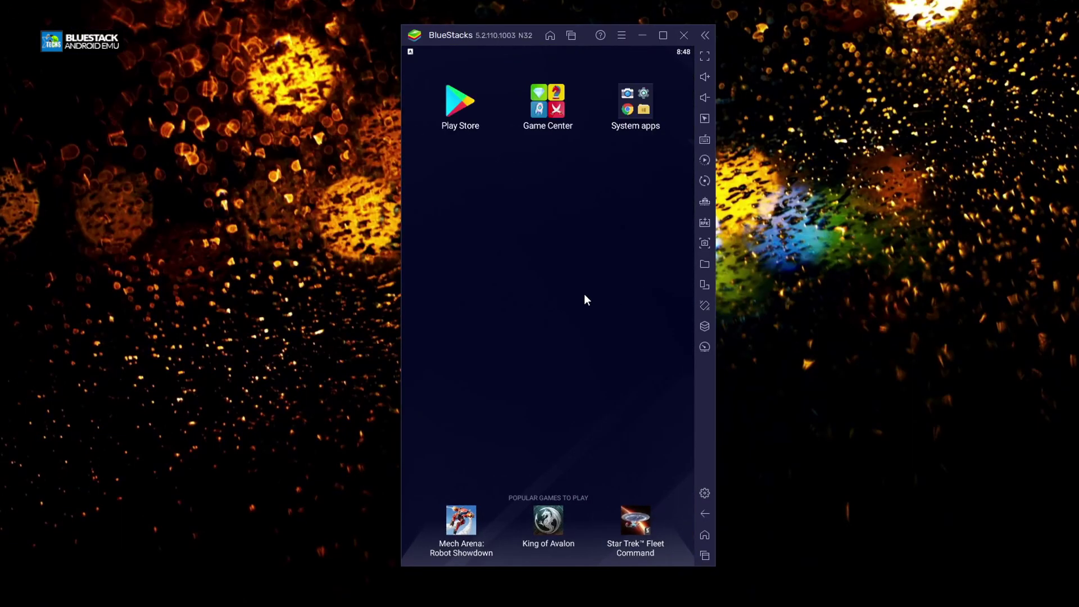
click(705, 285)
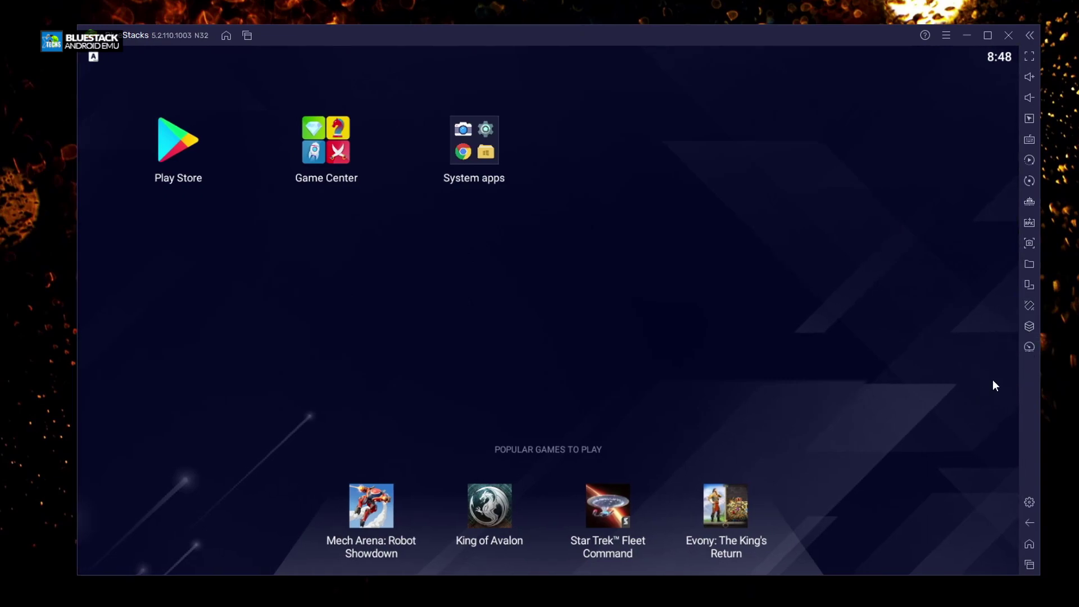
click(1030, 348)
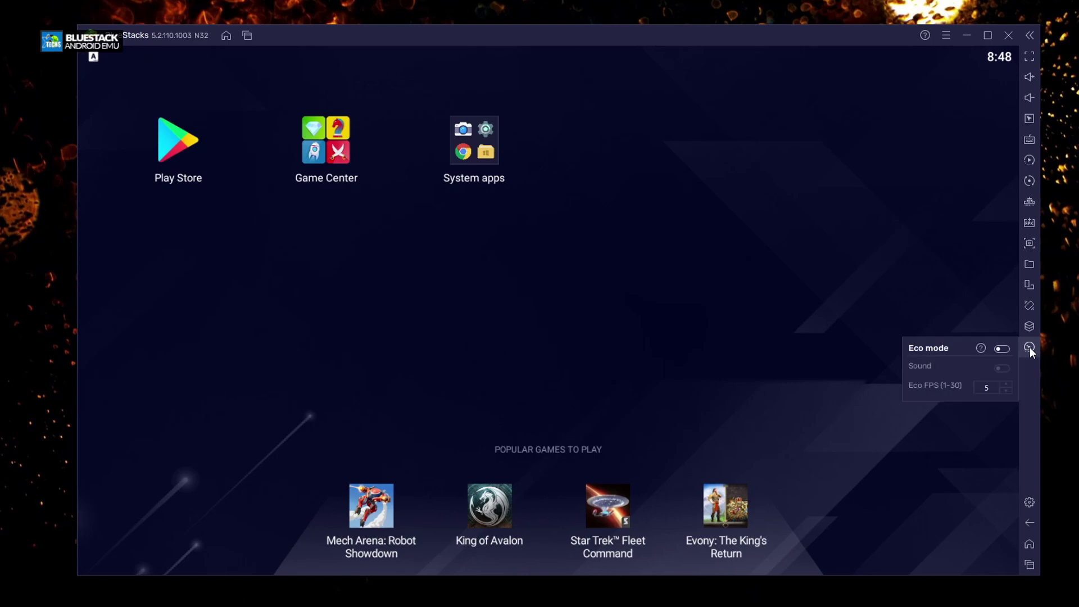
click(915, 310)
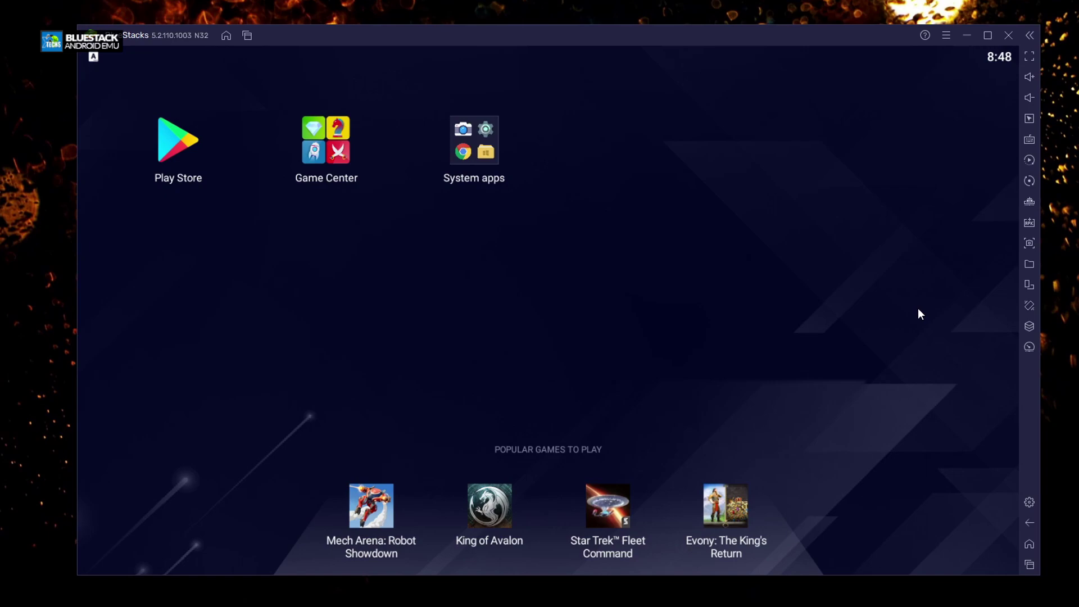
click(1030, 502)
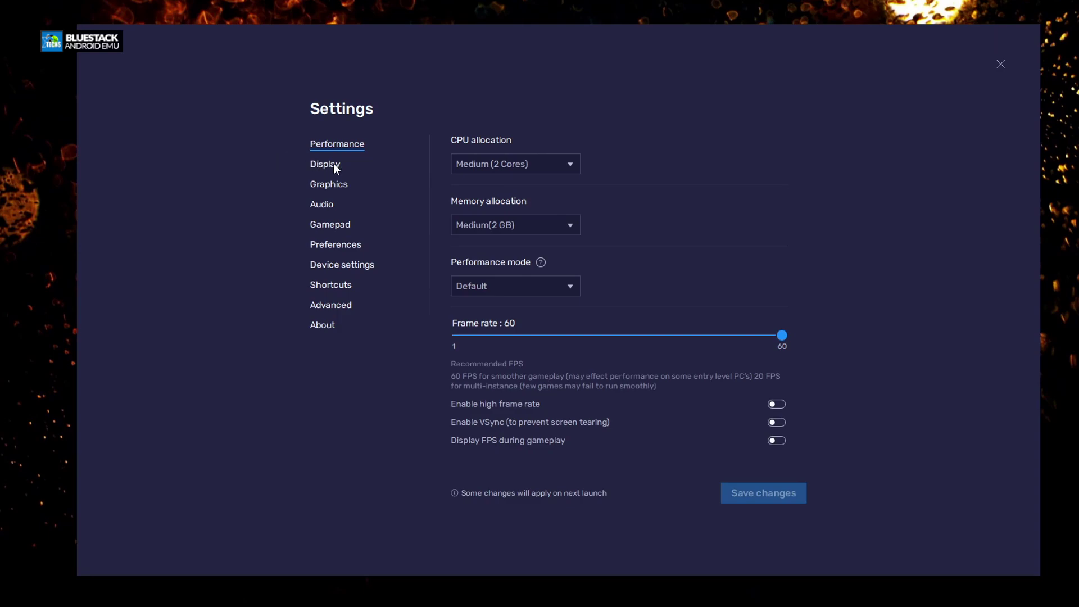
Step: Keep CPU Medium (2 Cores), memory Medium (2 GB), Default performance mode; set frame rate to 29
click(521, 166)
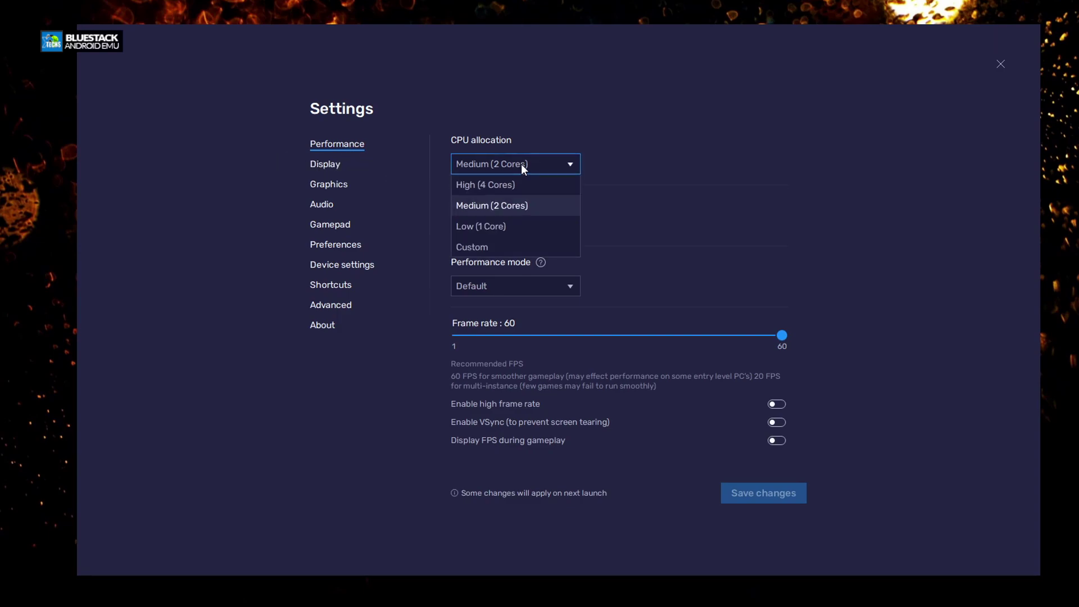
click(522, 164)
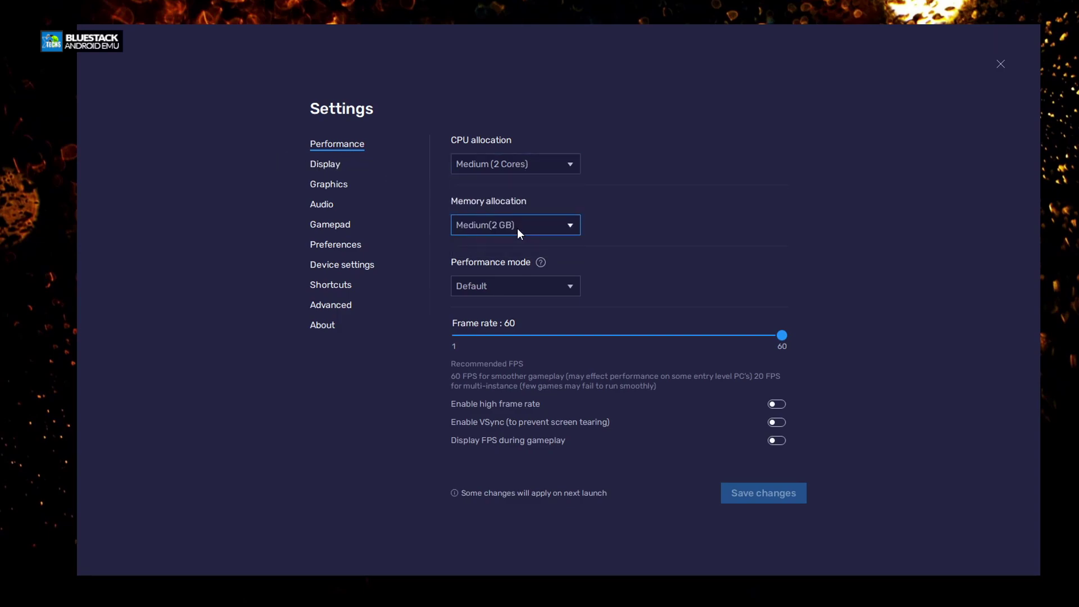
click(517, 229)
click(517, 229)
click(515, 292)
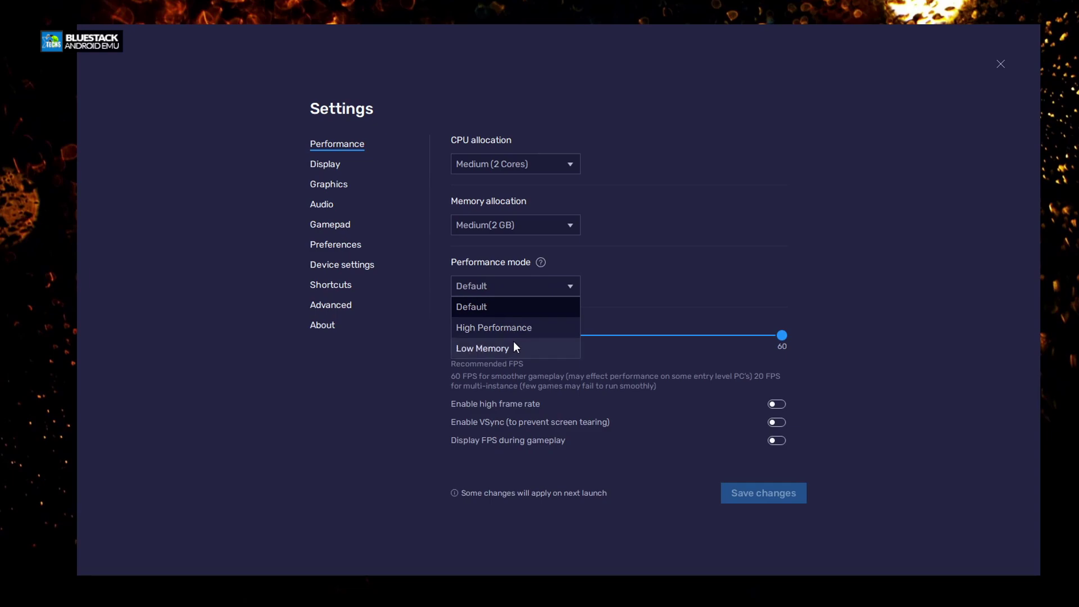
click(552, 308)
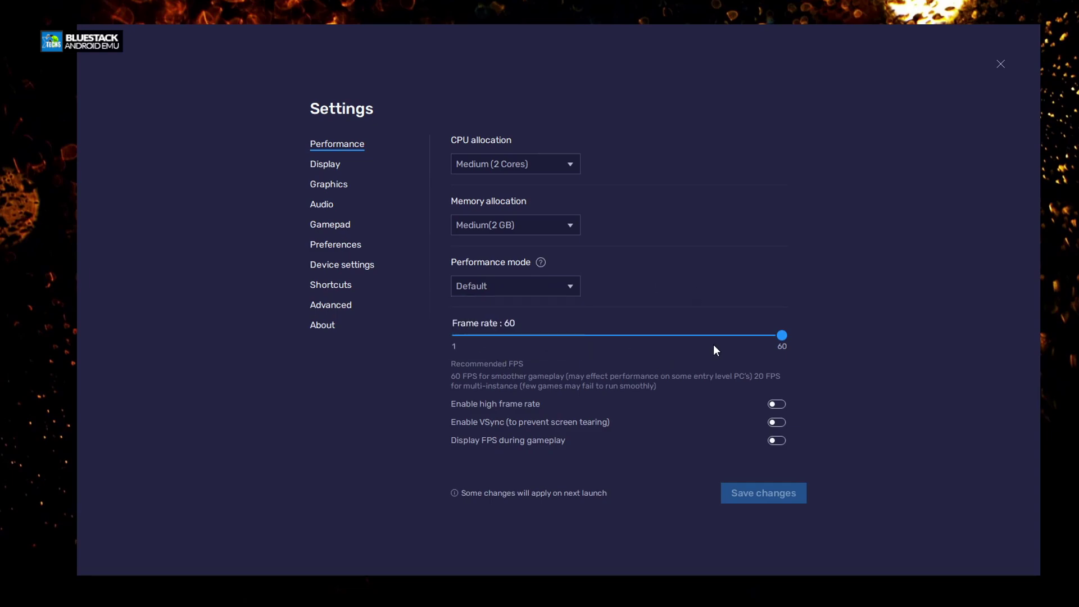
drag(784, 337, 828, 336)
click(326, 167)
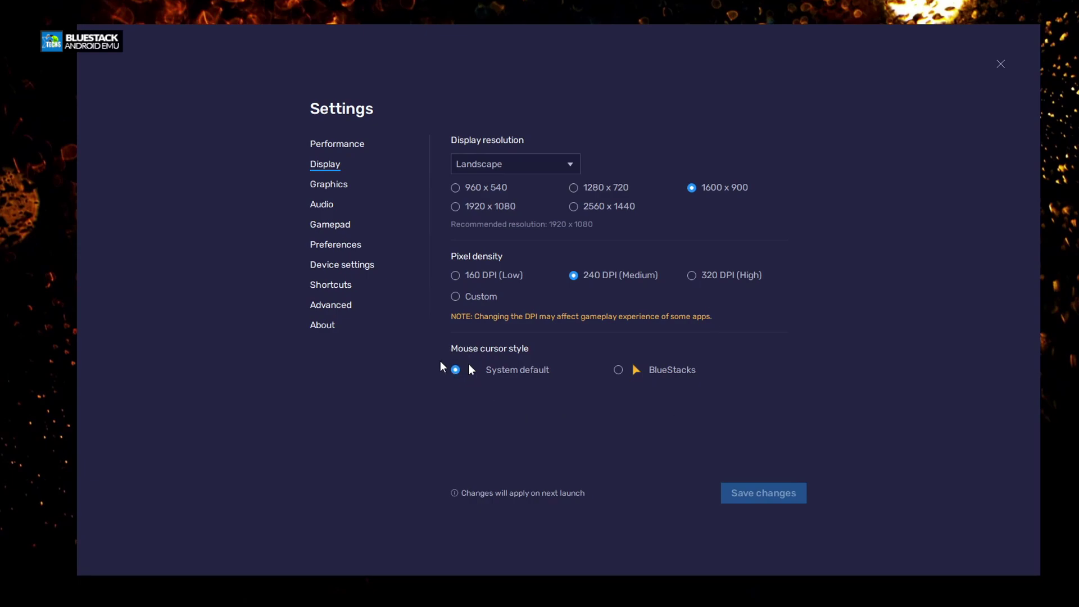
Step: Set the mouse cursor style to BlueStacks and save the change
click(618, 370)
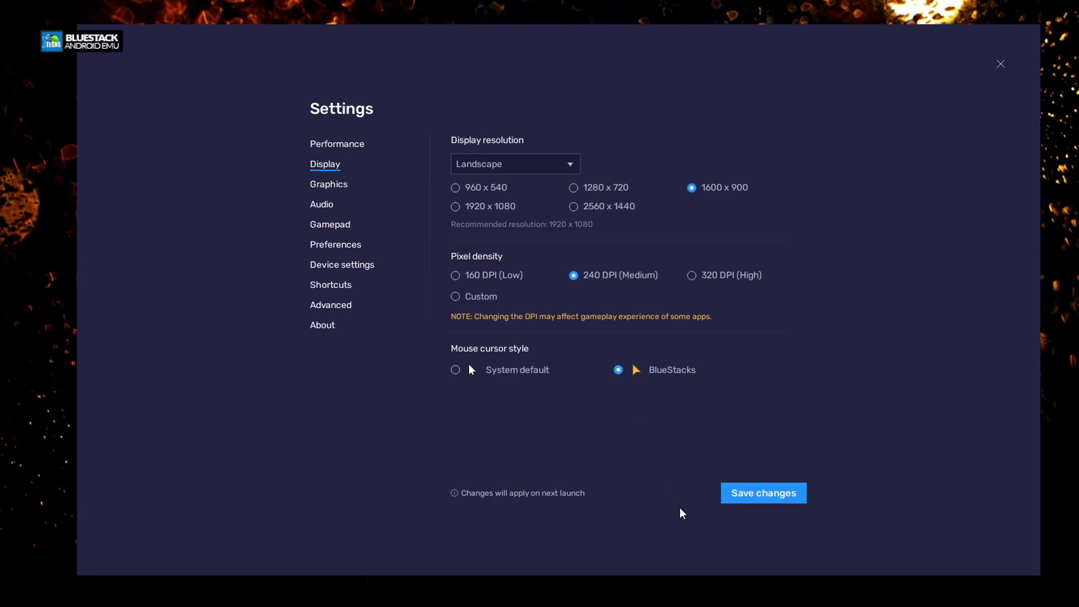
click(754, 501)
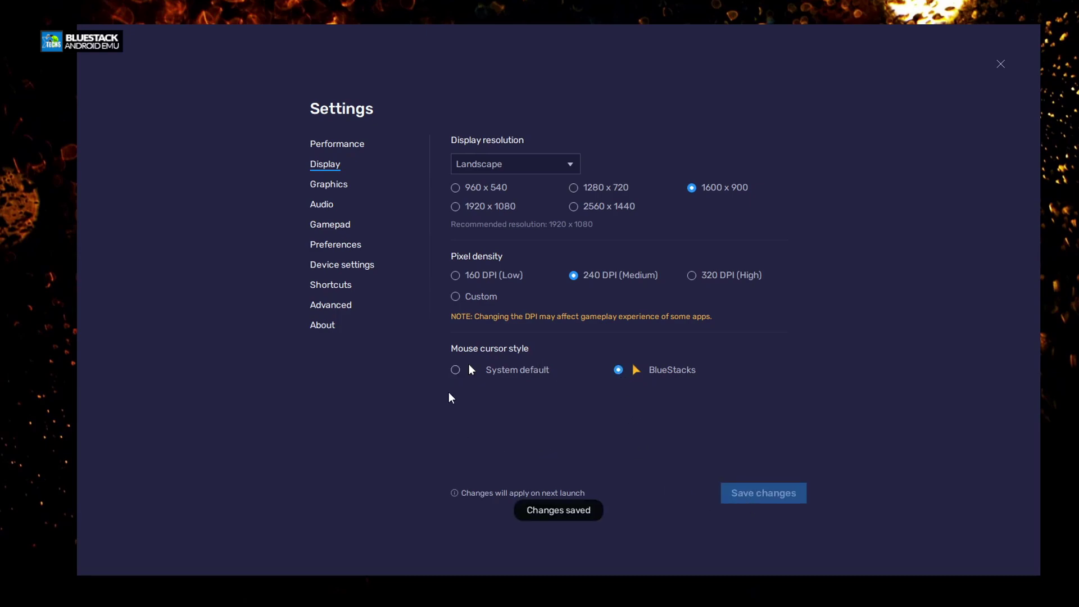
Step: Review Graphics, leaving renderer on Auto and ASTC textures on Software decoding, then view Audio
click(335, 189)
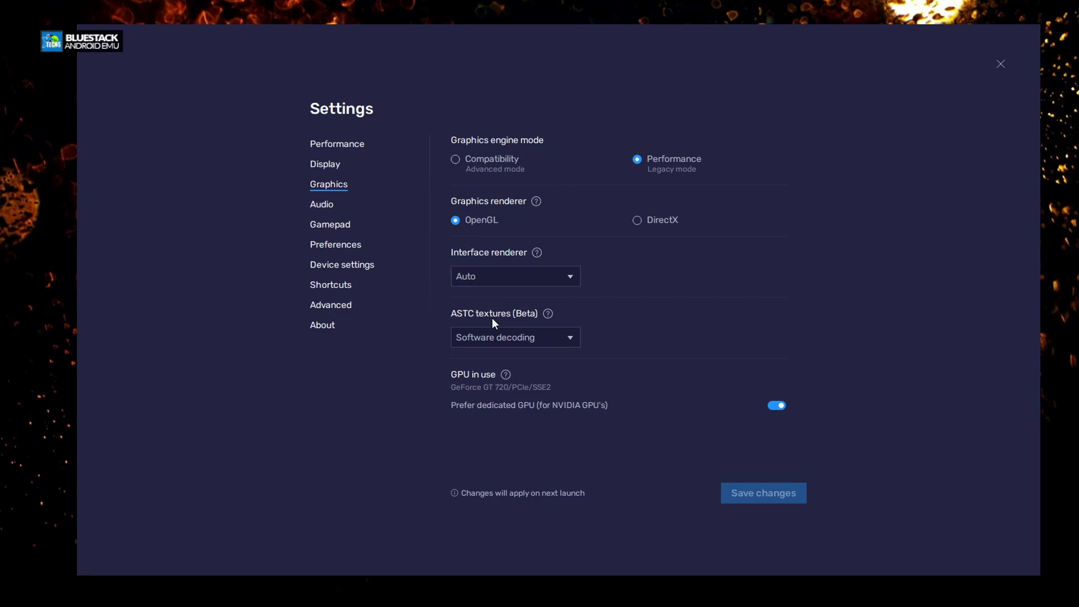
click(497, 278)
click(497, 278)
click(510, 343)
click(511, 343)
click(323, 204)
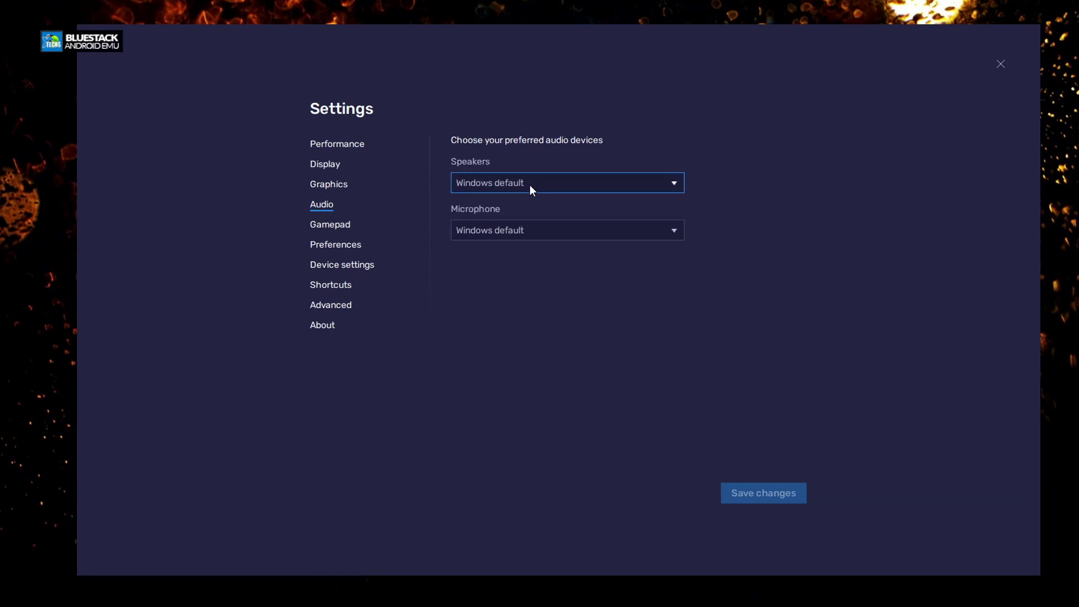
Step: Check the Gamepad settings, leaving direct gamepad access on Auto
click(329, 229)
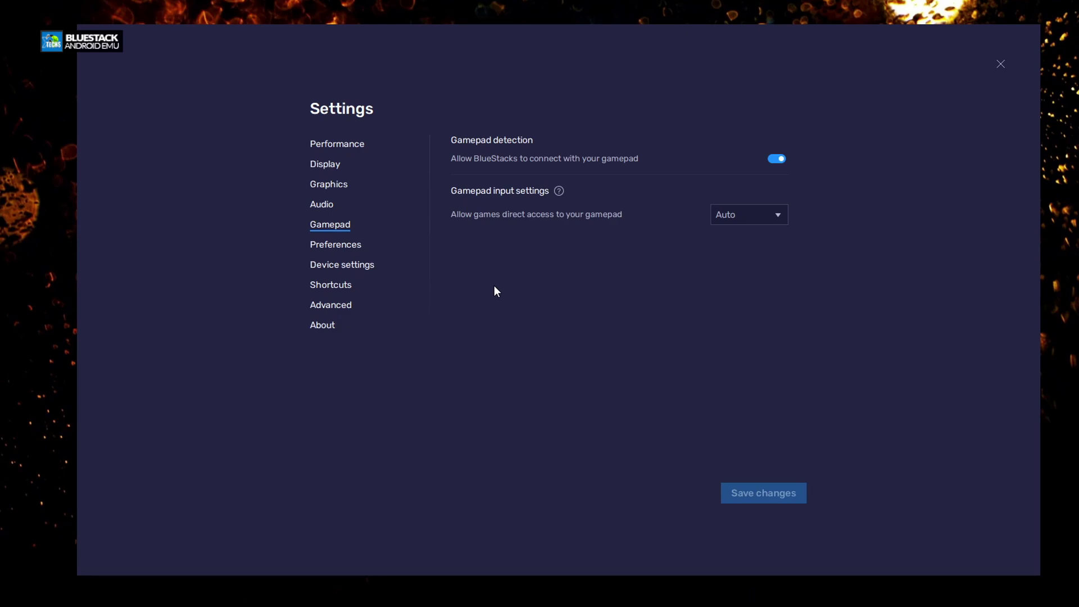
click(779, 216)
click(780, 213)
Step: Review the Preferences page with English (United States) language, then move to Device settings
click(340, 246)
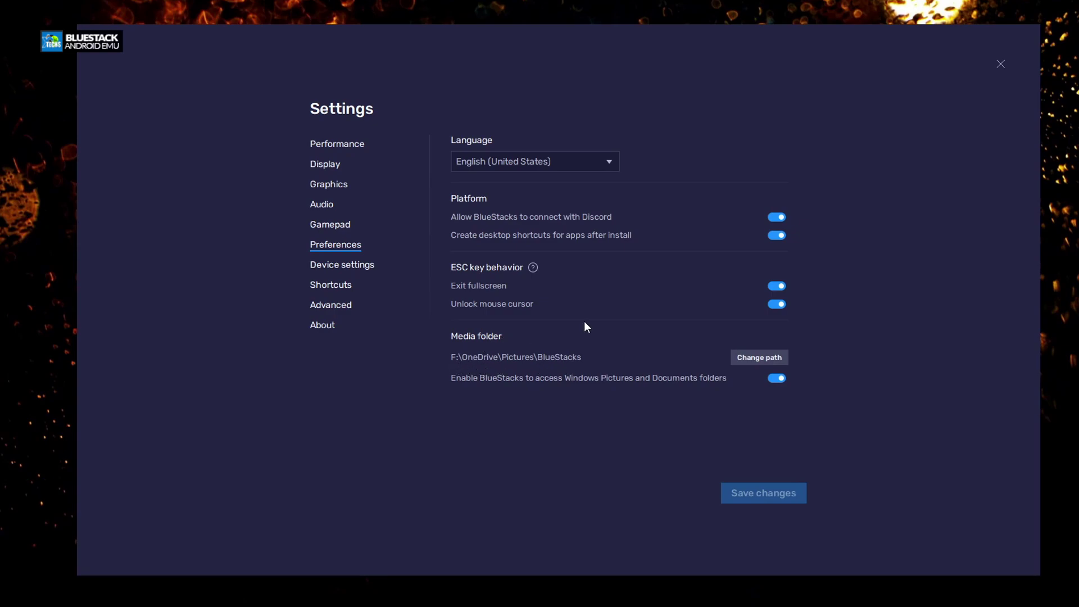
click(363, 269)
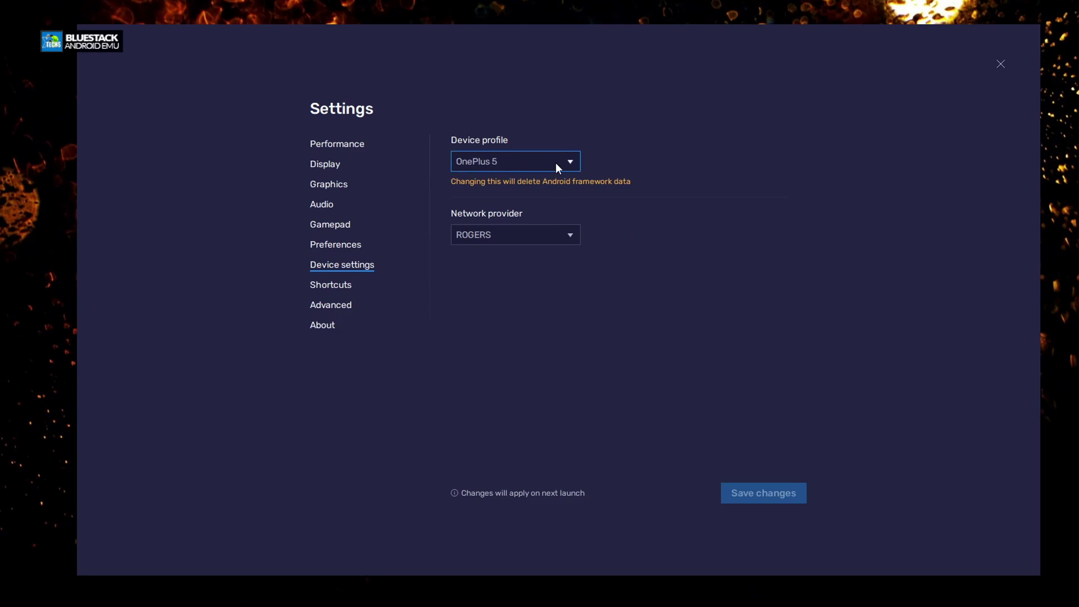
Step: Check the Device profile and Network provider lists, keeping OnePlus 5 and ROGERS
click(571, 165)
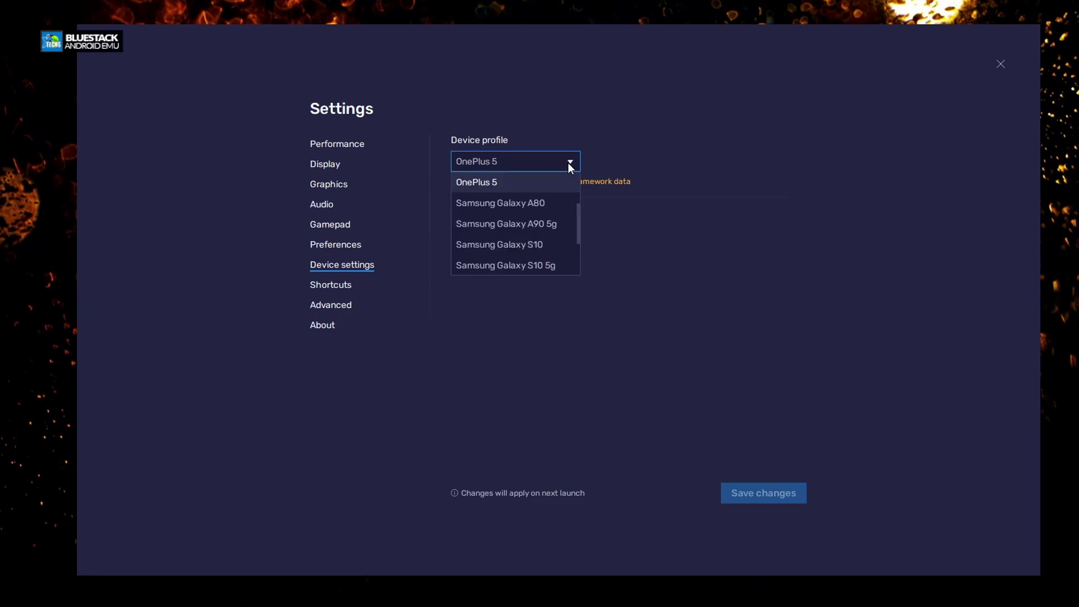
click(657, 149)
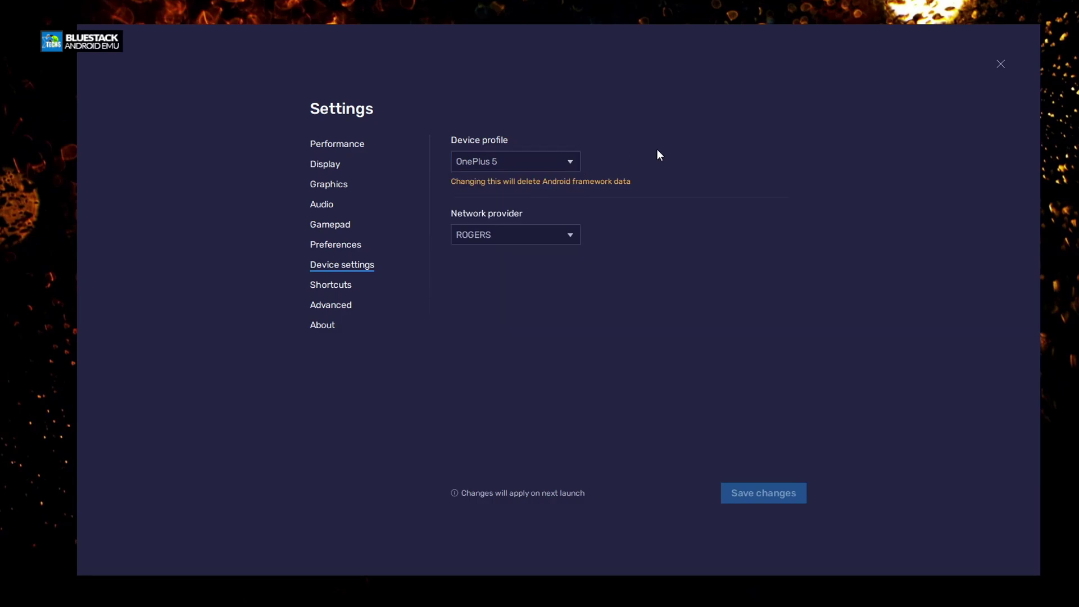
click(572, 235)
click(614, 253)
click(333, 286)
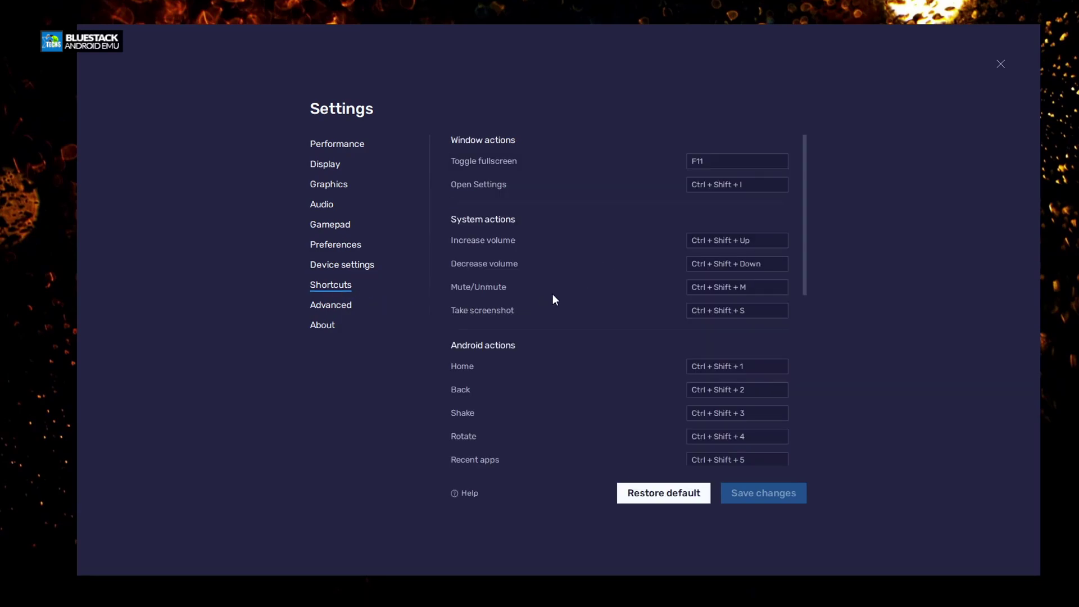
Step: Browse the Shortcuts, Advanced and About pages, then close the Settings window
scroll(553, 296, down, 8)
scroll(556, 299, up, 2)
scroll(556, 299, up, 5)
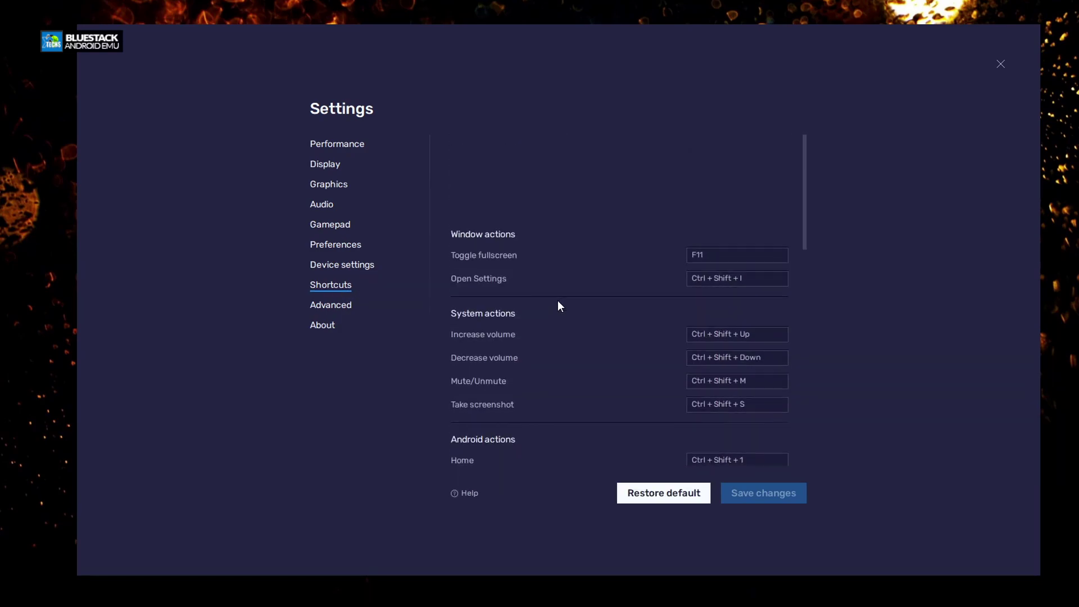
click(338, 305)
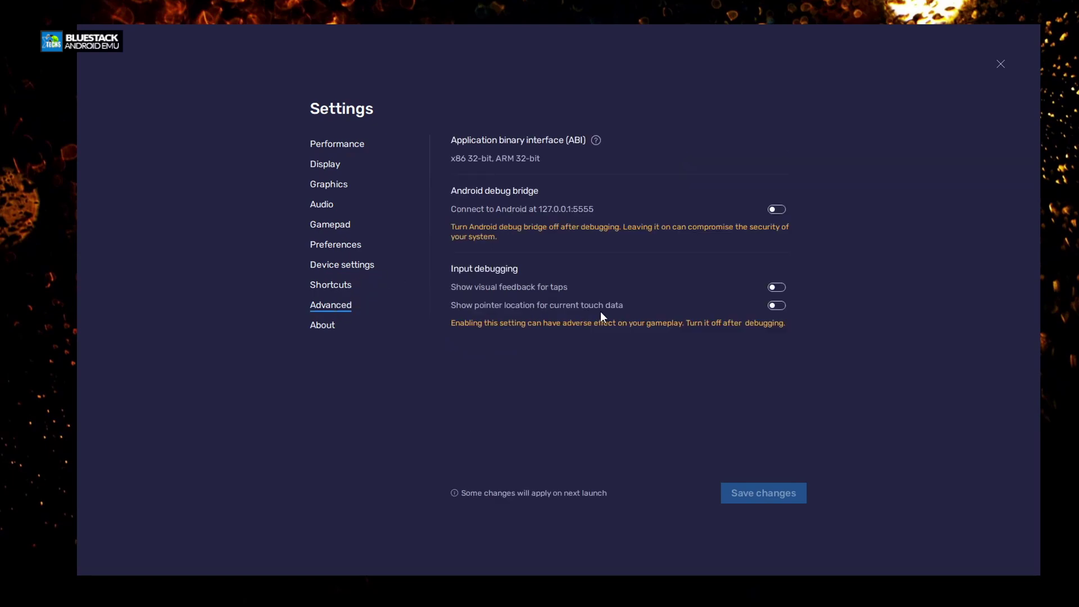
click(314, 327)
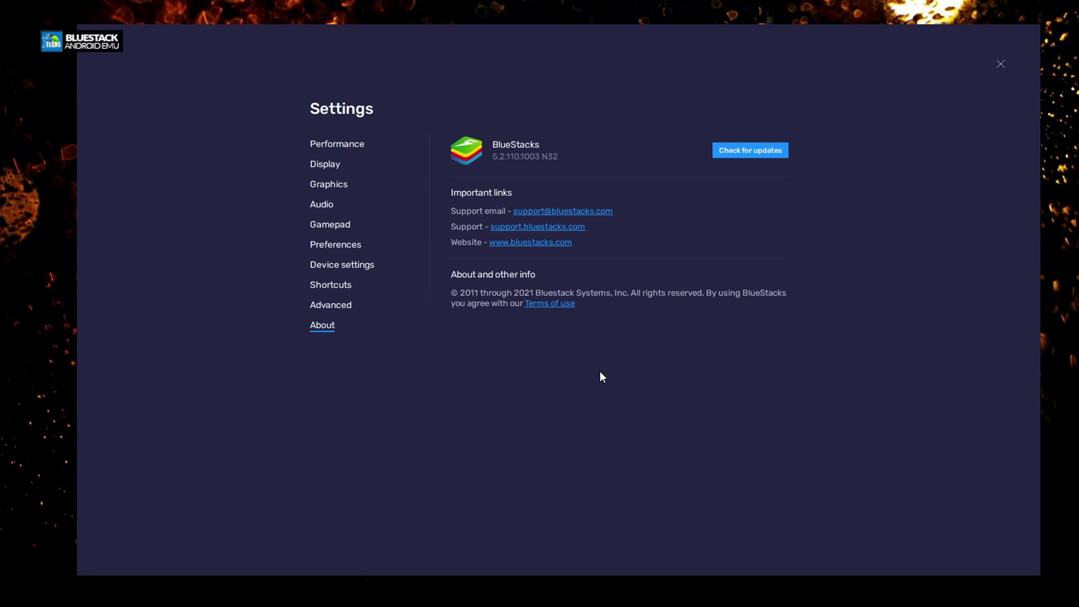
click(1001, 64)
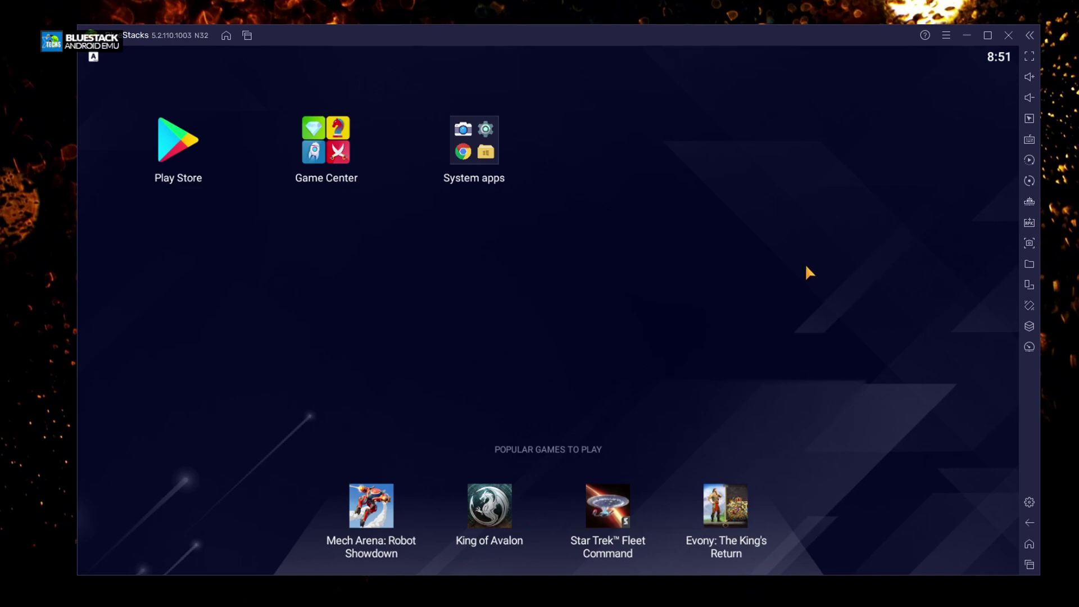
Step: Launch the Play Store and sign in with the Google account, accepting the terms and Google services
click(174, 152)
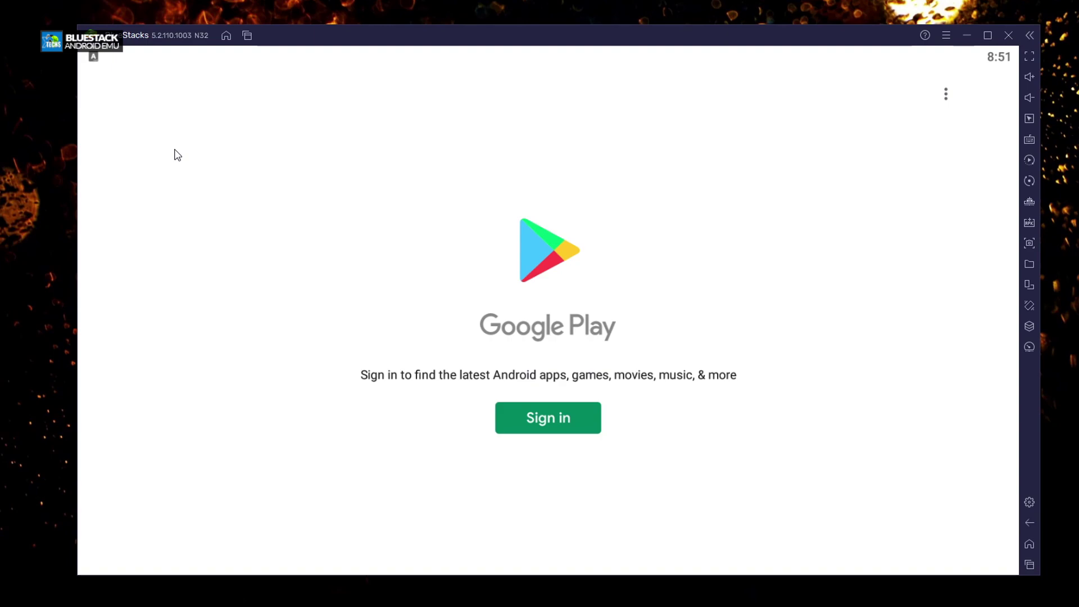
click(560, 411)
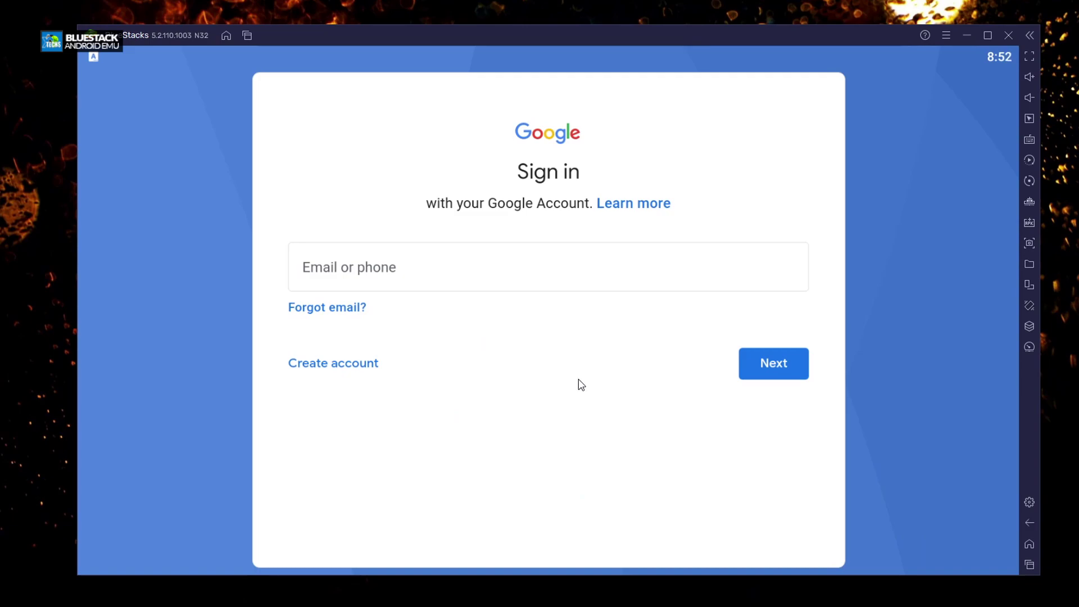
click(508, 282)
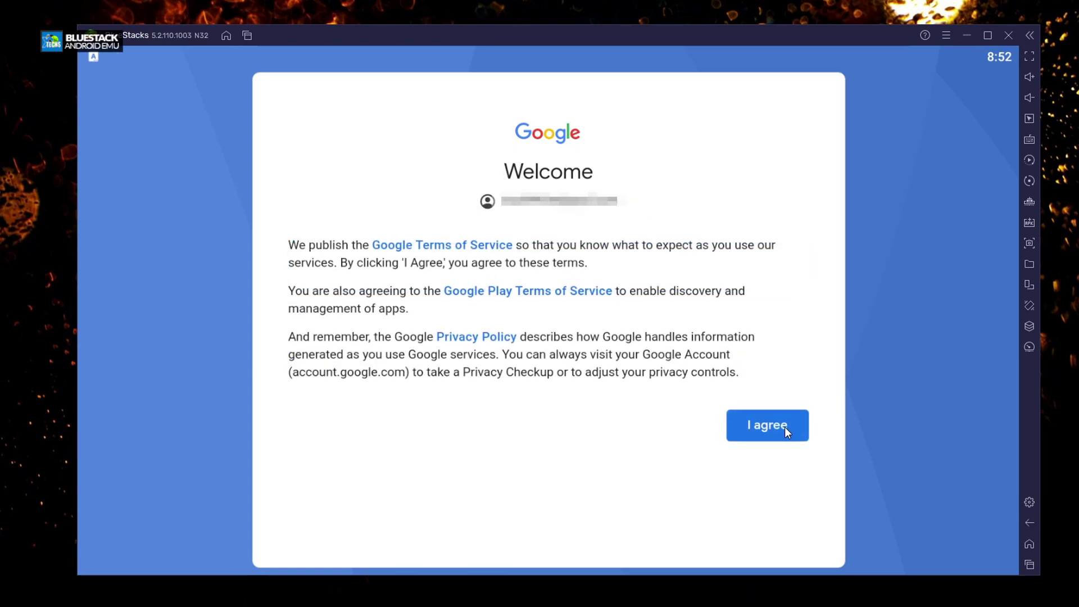
click(773, 428)
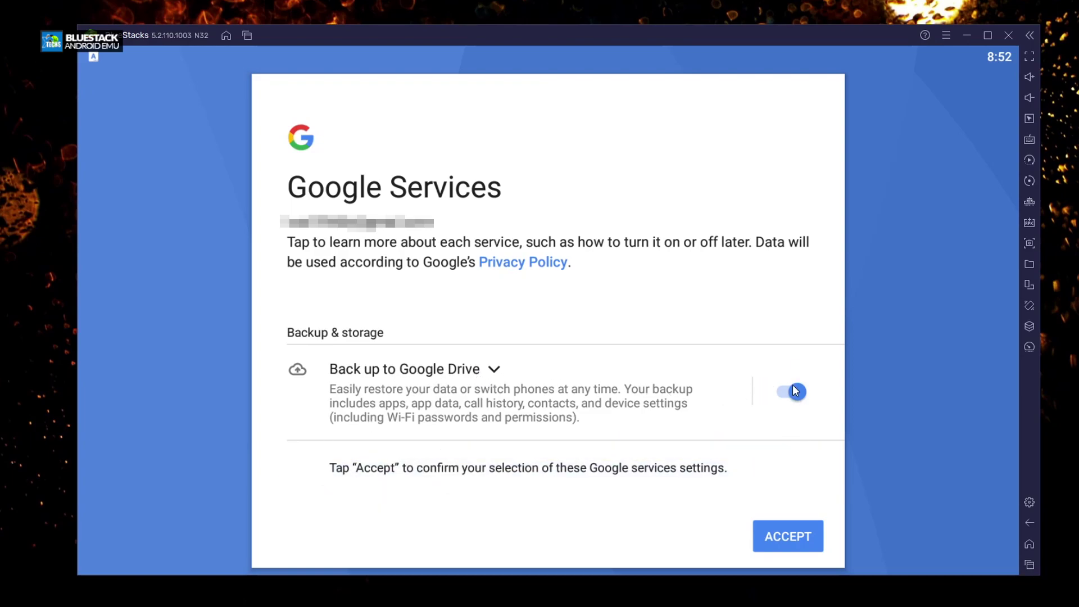
click(788, 537)
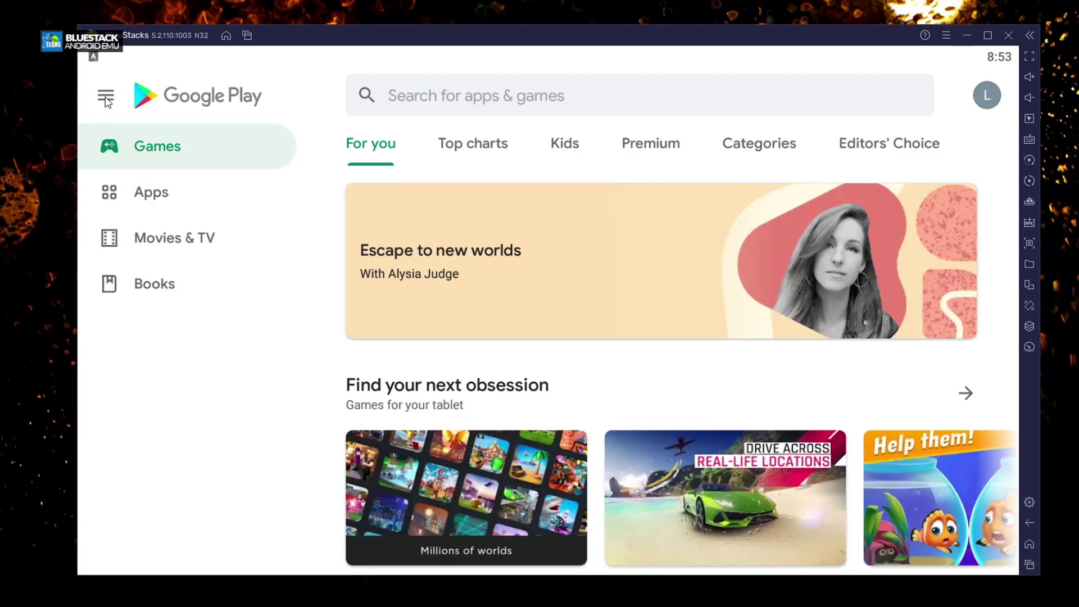
Step: Review My apps & games in the Play Store, then return to the BlueStacks home screen
click(107, 98)
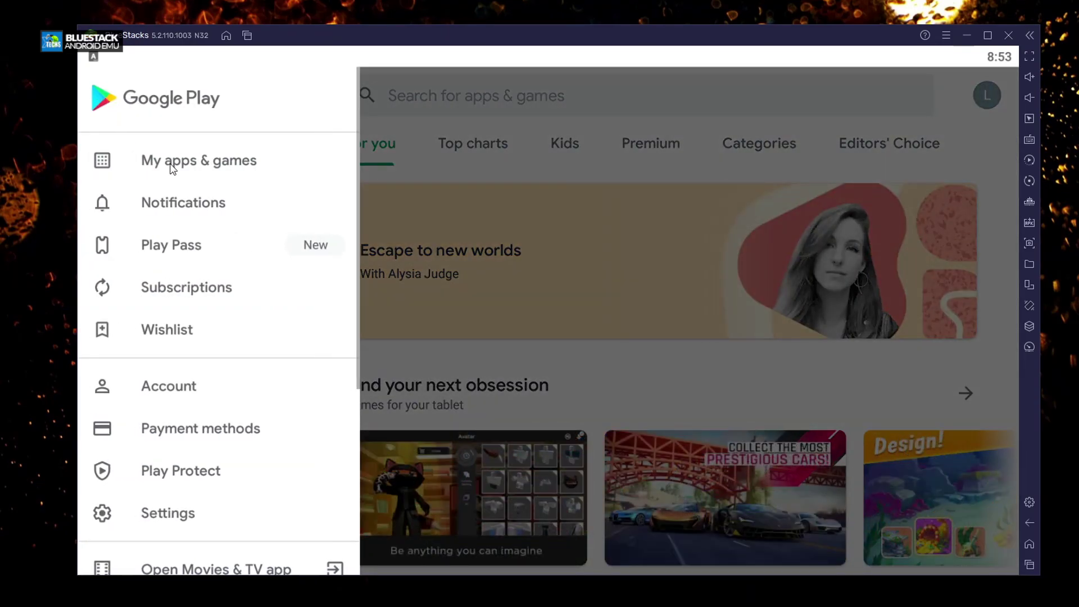
click(170, 163)
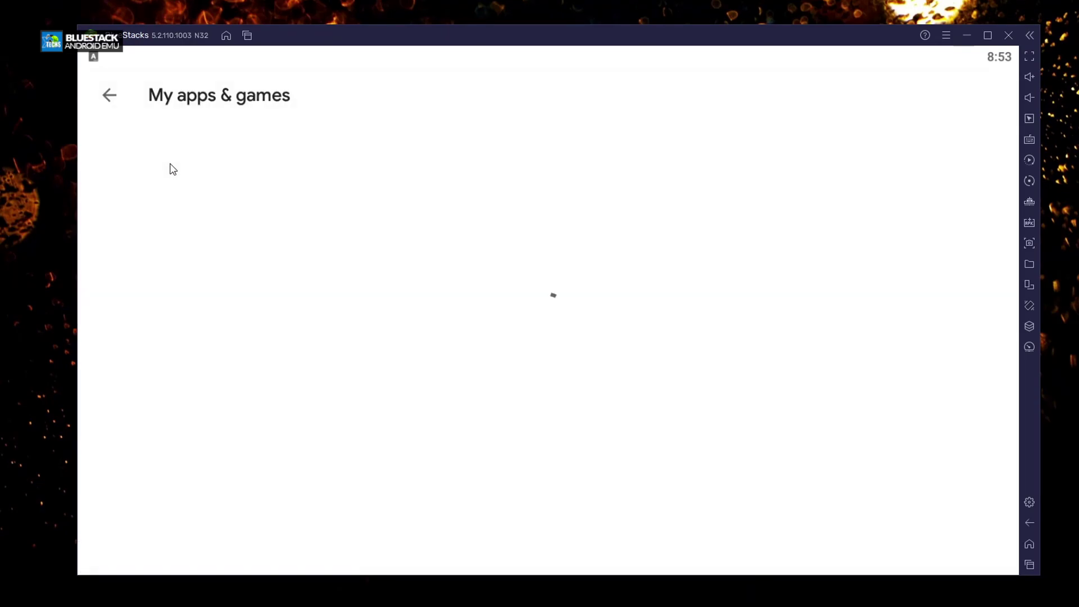
scroll(696, 364, down, 1)
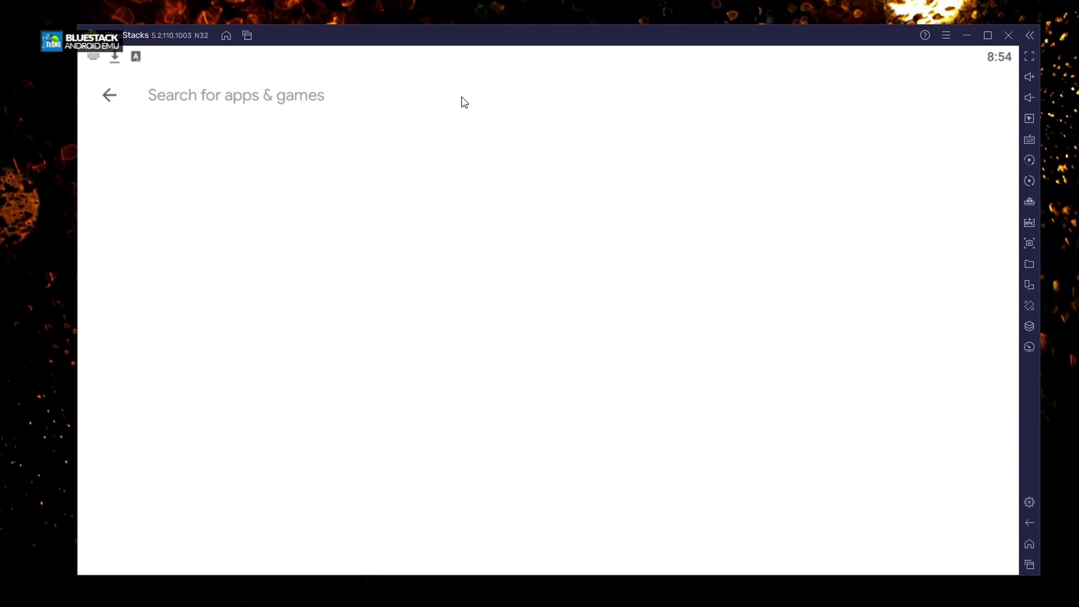
click(226, 36)
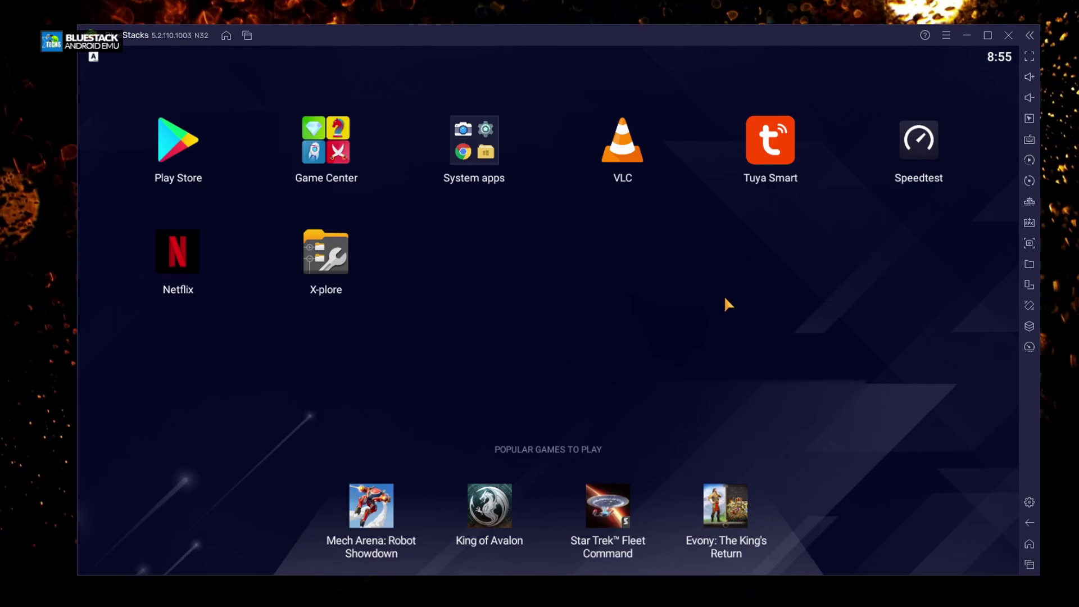
Step: Move Chrome from the System apps folder next to X-plore, then show the recent-apps overview
click(485, 147)
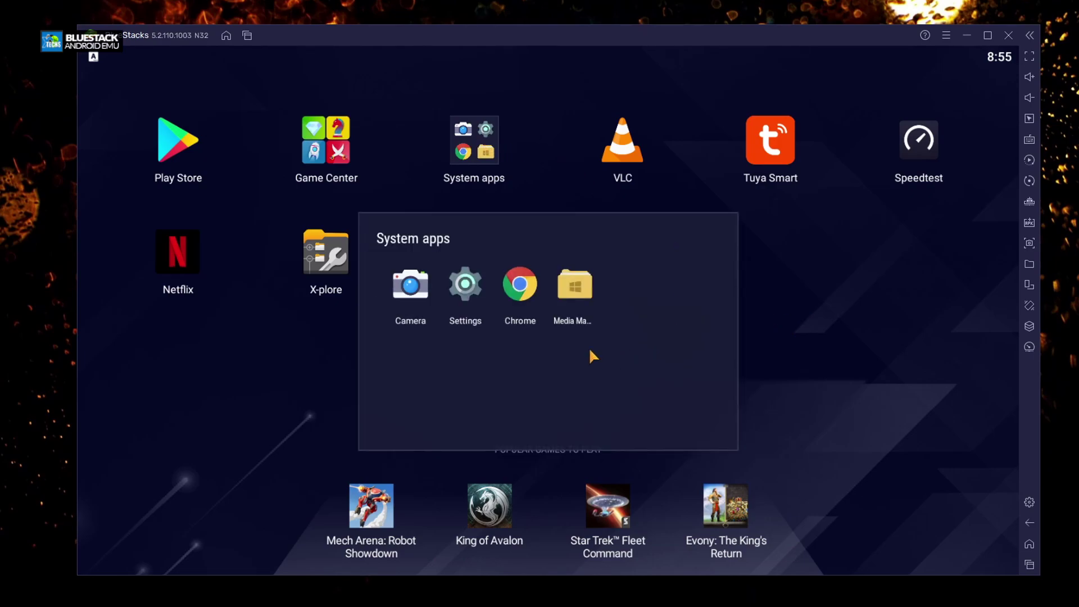
drag(534, 295, 825, 318)
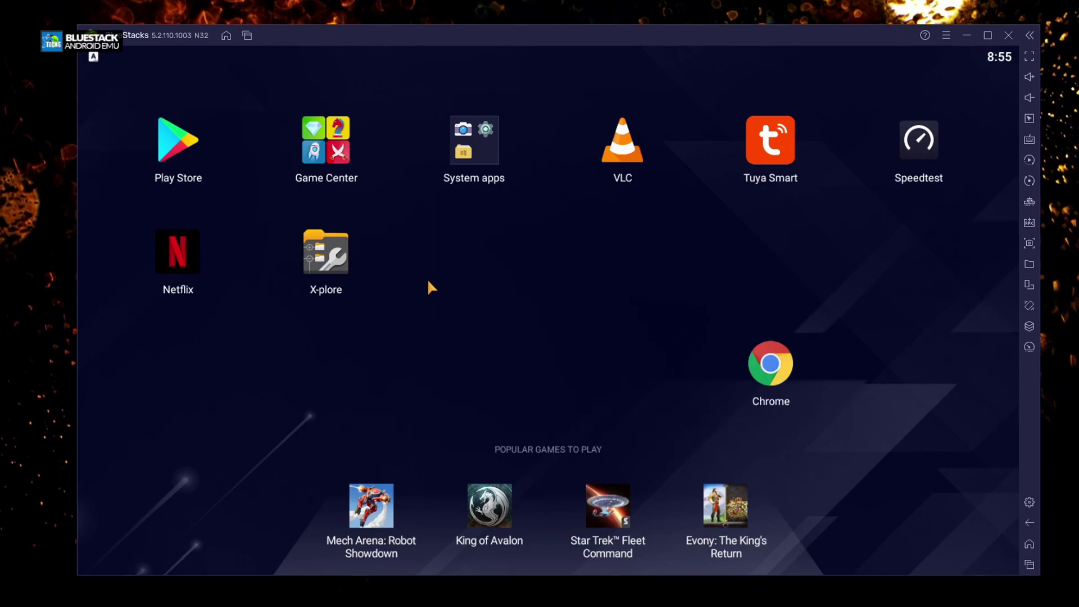
drag(770, 363, 456, 263)
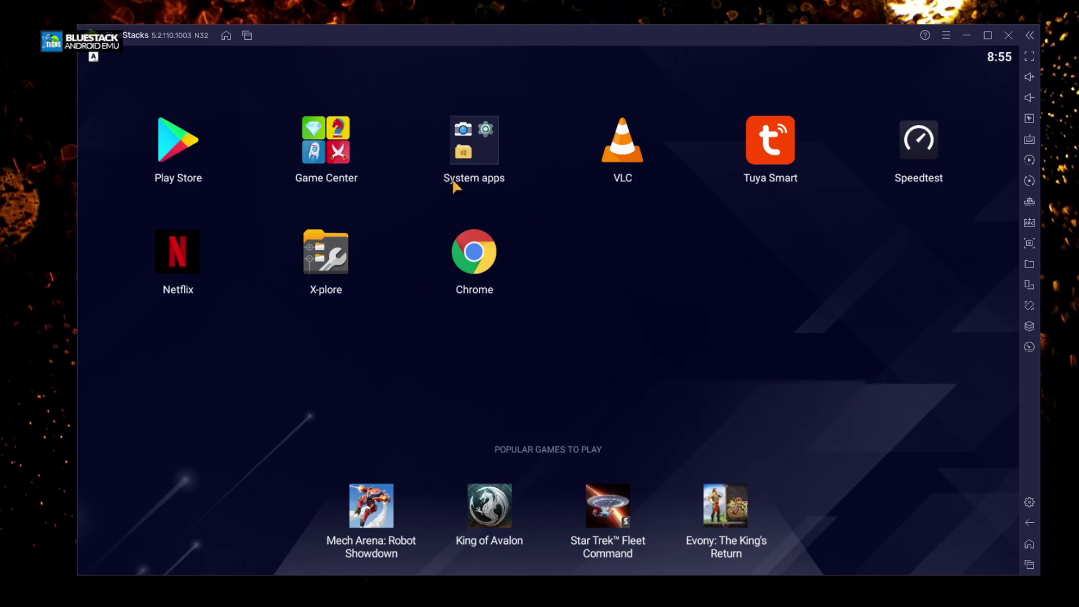
click(248, 36)
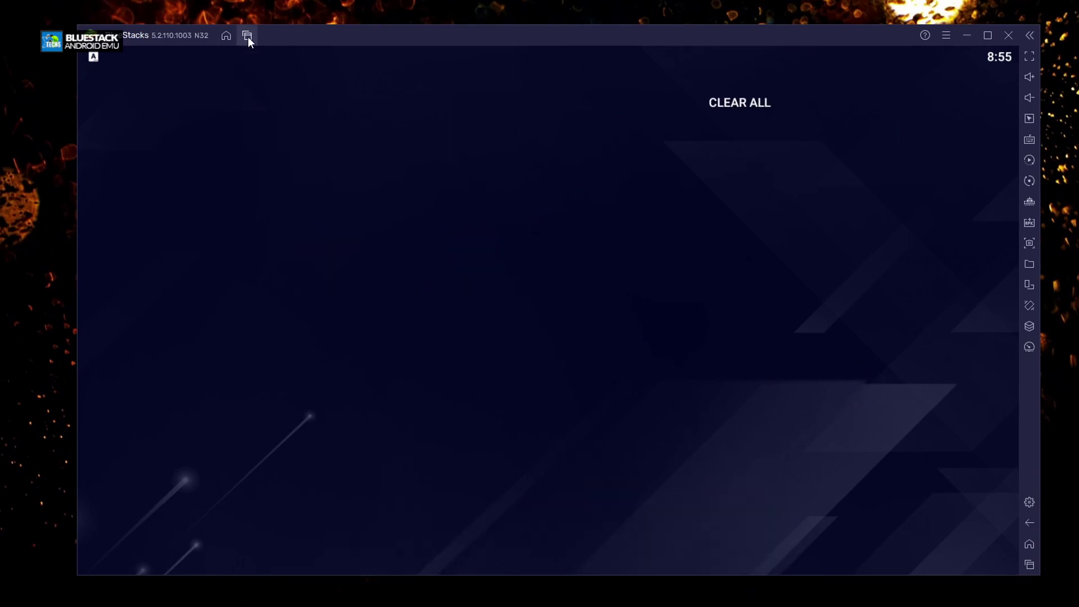
Step: Search Google Play for 'nova la' and install Nova Launcher, then start a fresh search
click(608, 472)
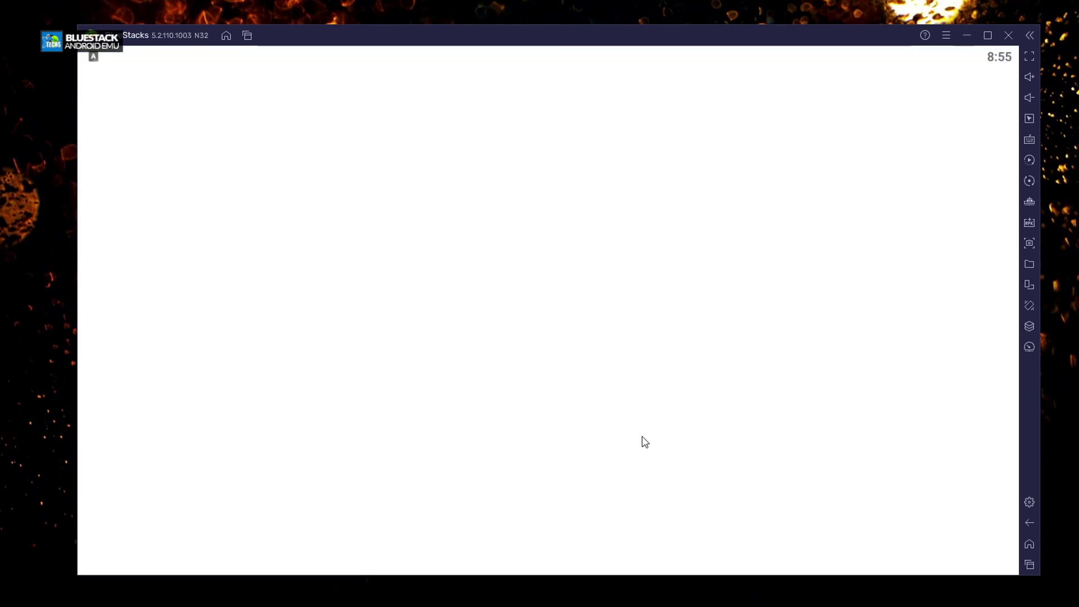
click(493, 100)
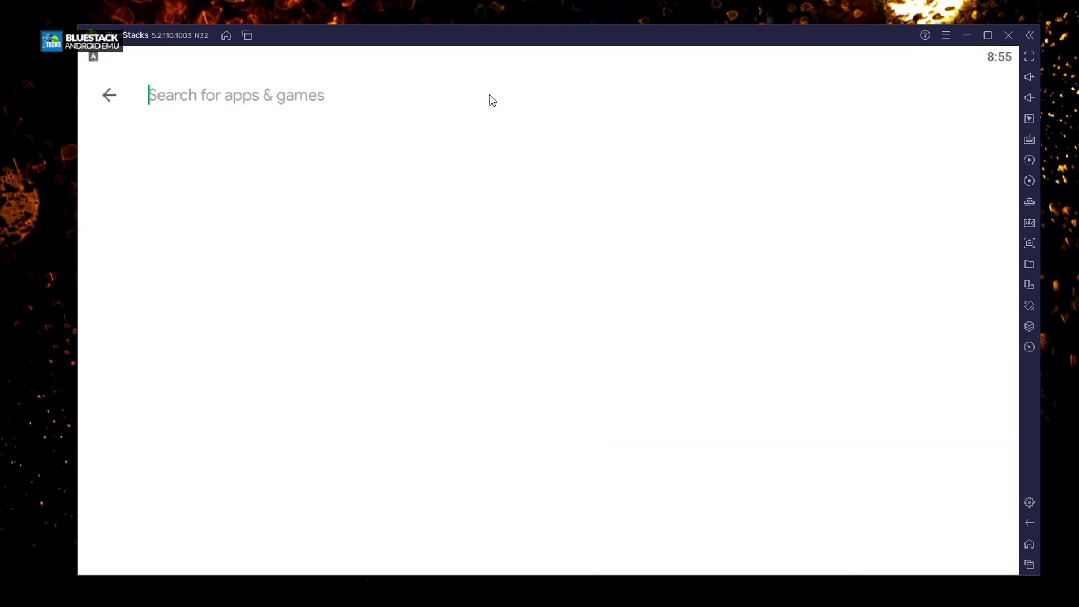
text(nova la)
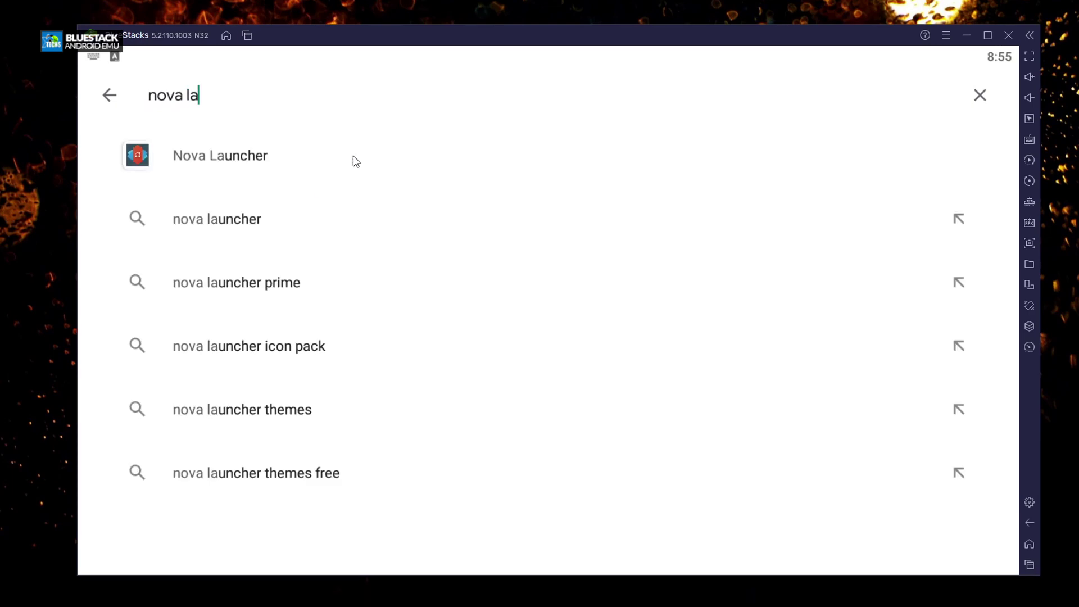
click(304, 162)
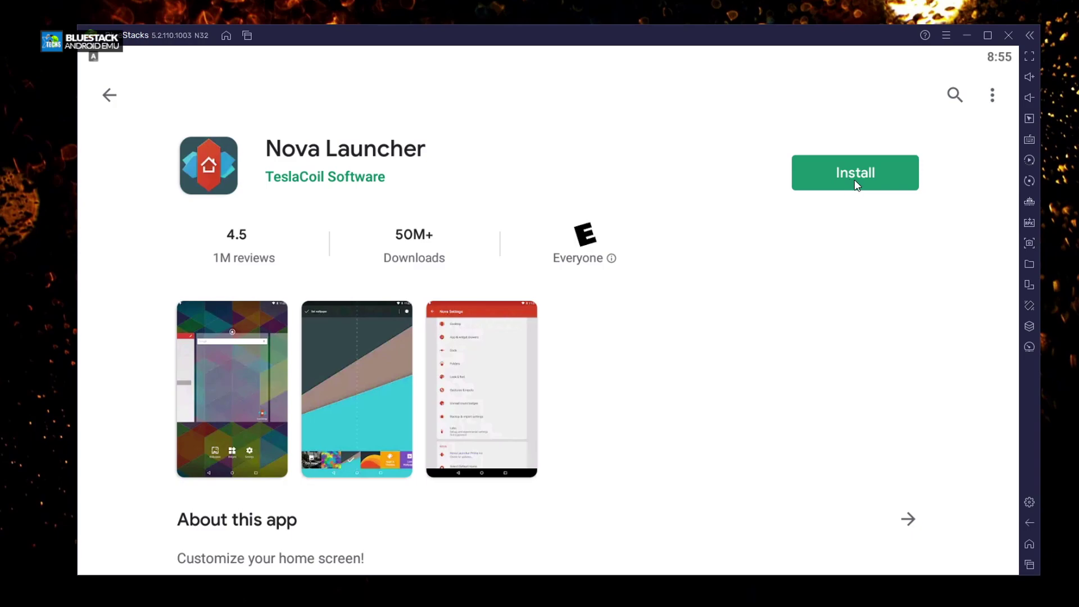
click(855, 180)
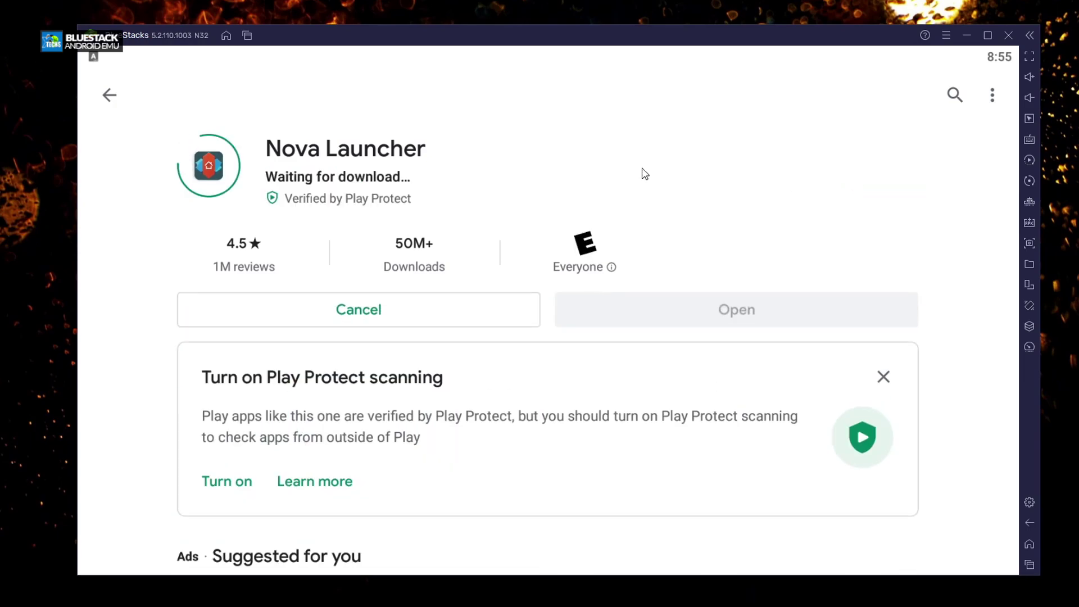
click(110, 95)
click(462, 95)
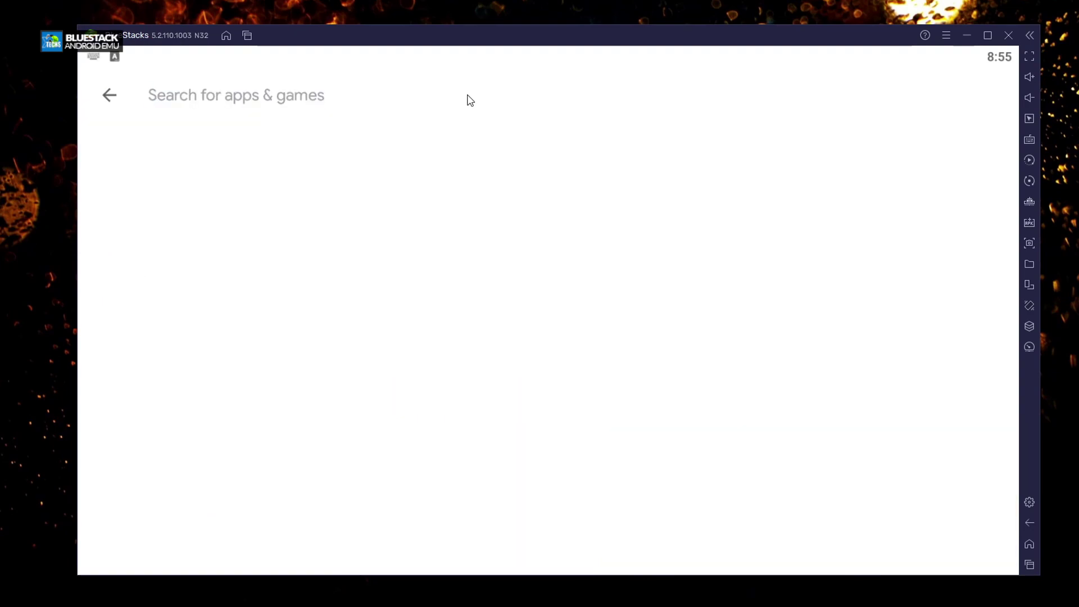
Step: Search the Play Store for 'animated backgrounds', then refine it to 'day and night' live wallpapers
text(animated backgrounds)
key(Return)
click(345, 100)
click(147, 94)
key(ctrl+Delete)
key(ctrl+Delete)
text(day and night)
key(Down)
key(Return)
scroll(354, 354, down, 5)
Step: Install Sun Rise Free Live Wallpaper, skipping payment setup, then go back to the home screen
click(417, 347)
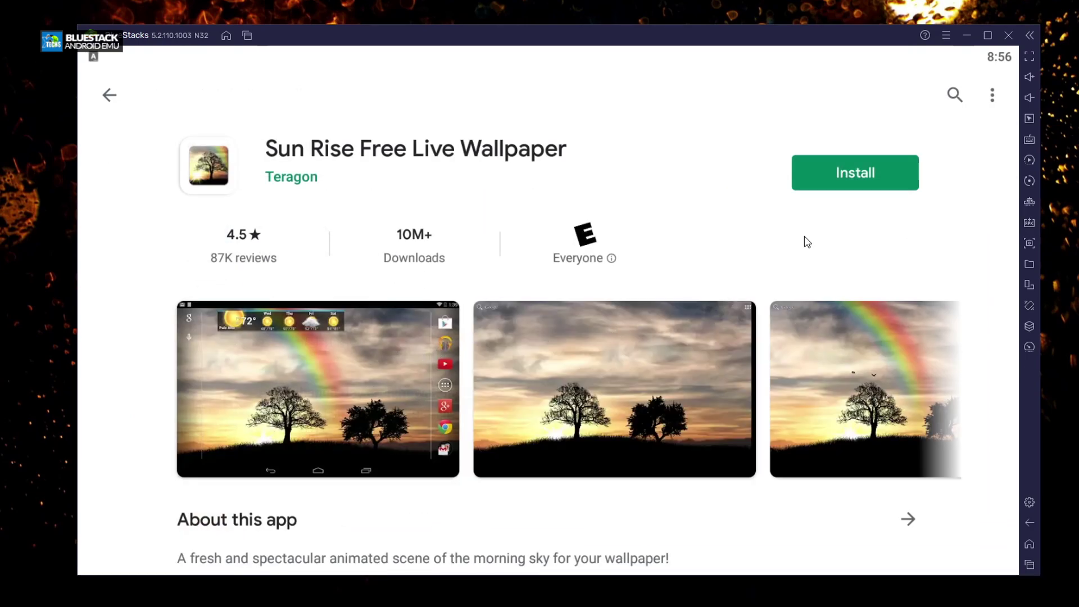
click(860, 181)
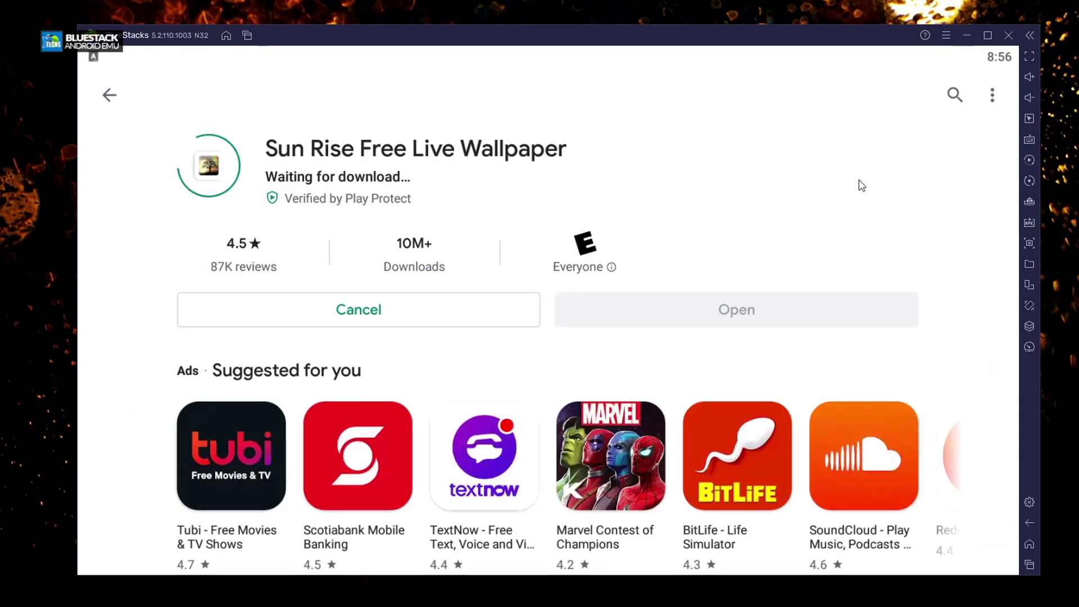
click(859, 180)
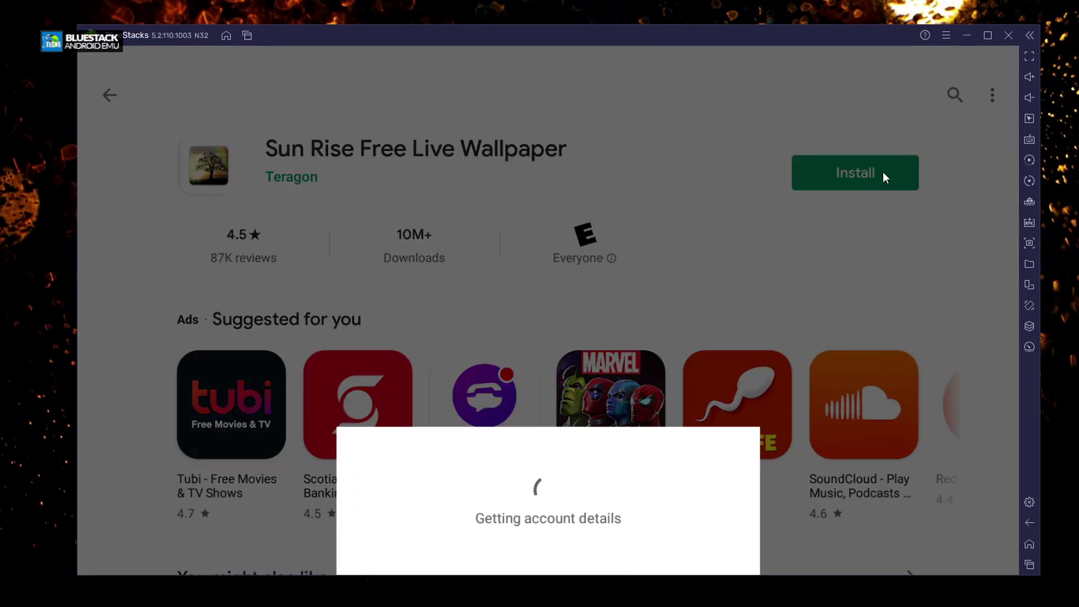
click(526, 546)
click(449, 547)
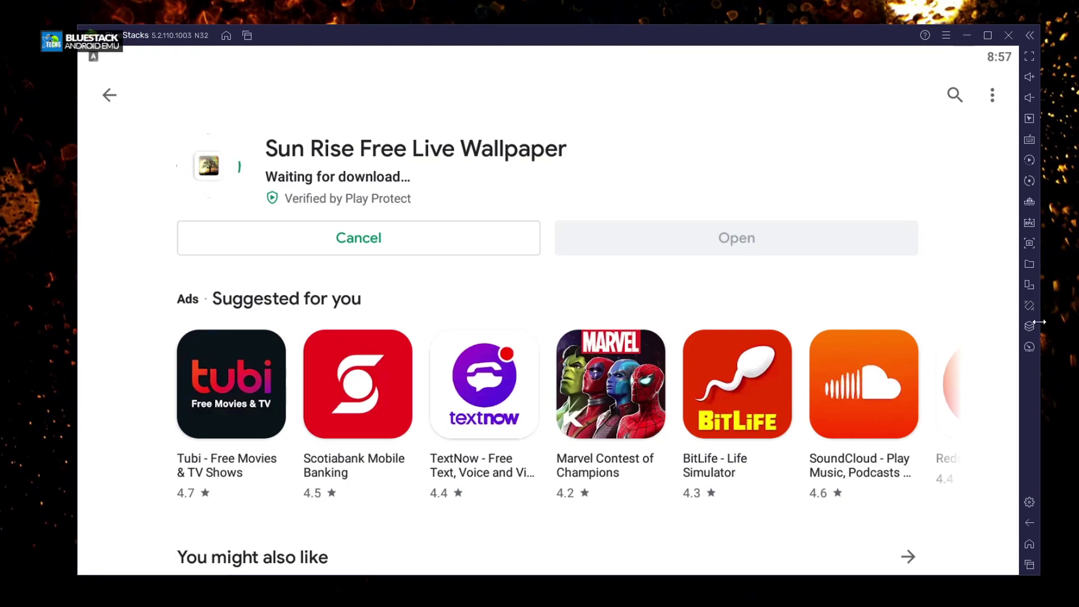
click(1031, 263)
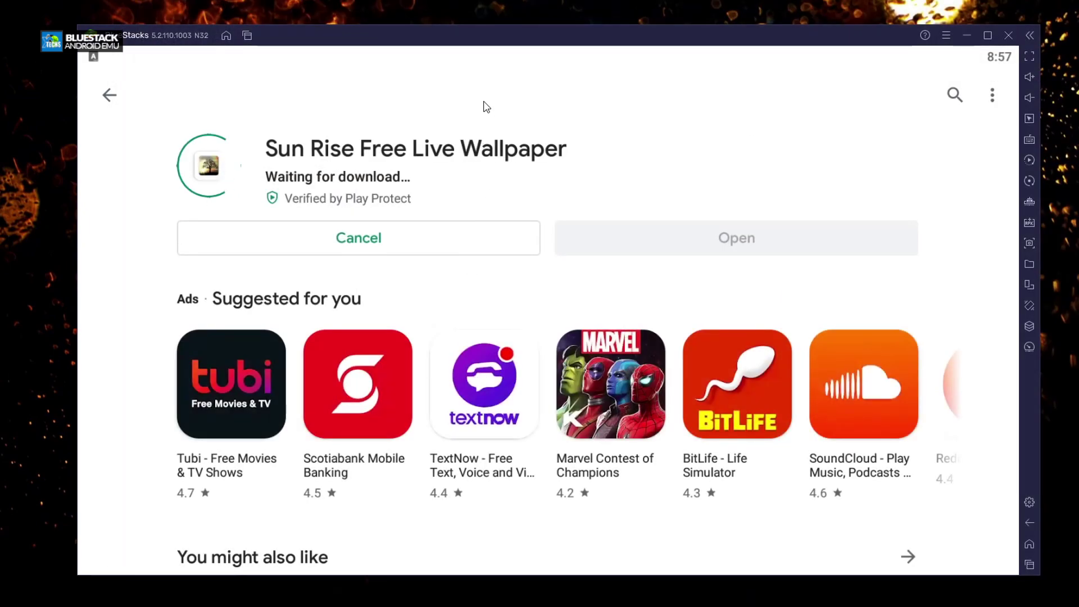
click(109, 96)
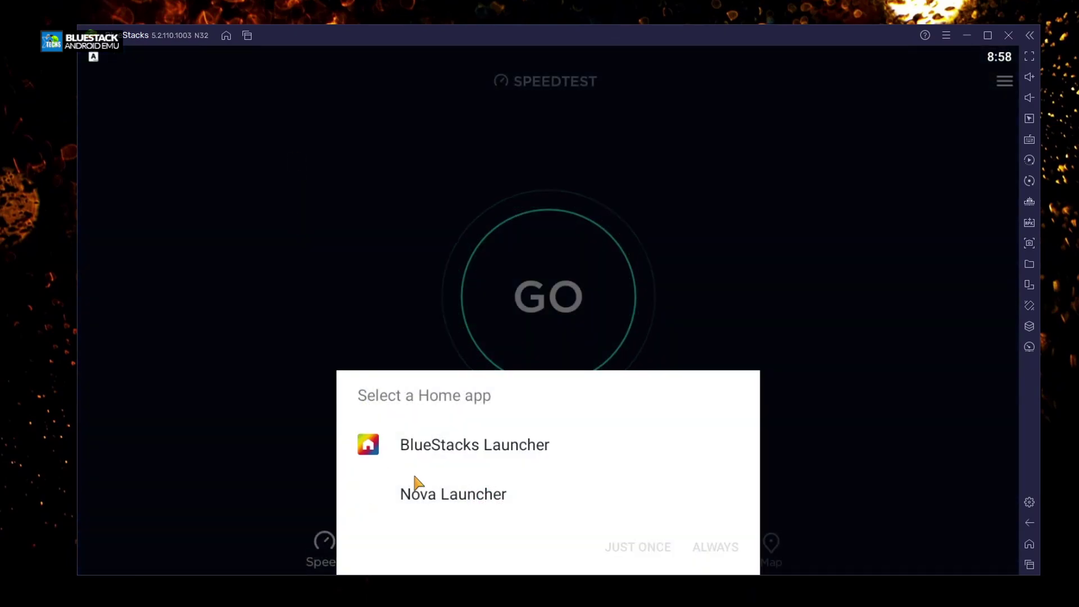
Step: Select Nova Launcher in the Select a Home app dialog and choose ALWAYS
click(436, 500)
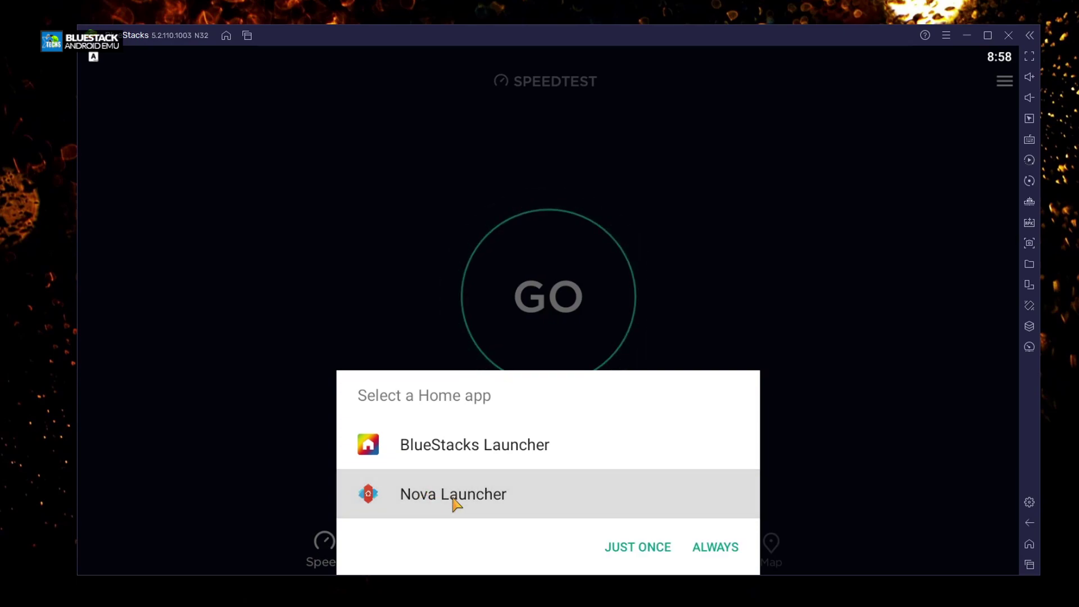
click(703, 549)
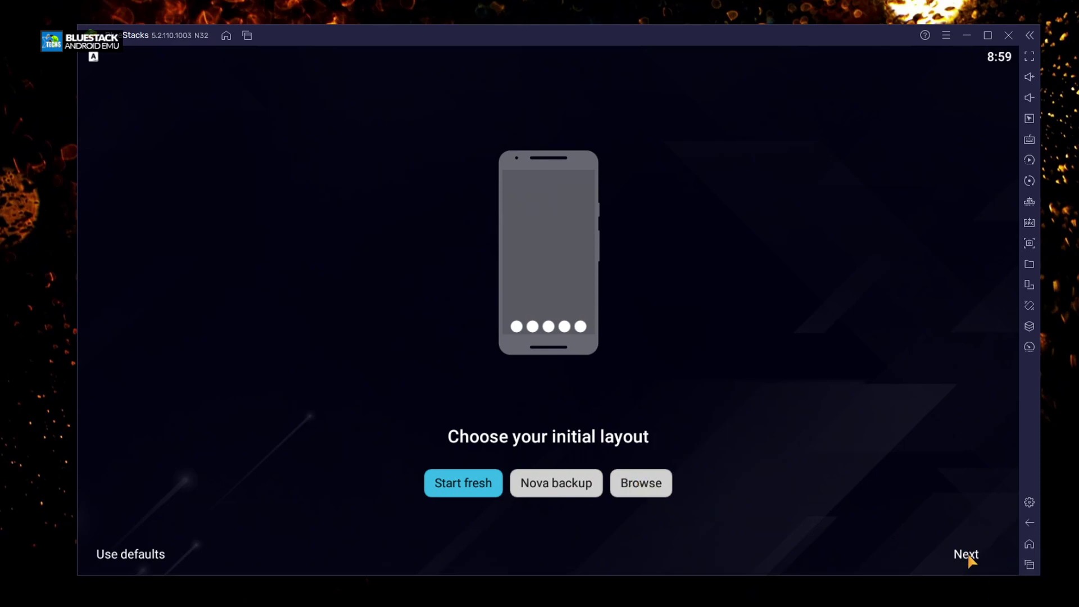
Step: Skip past the initial layout and set Nova's theme to Dark, granting location access
click(969, 556)
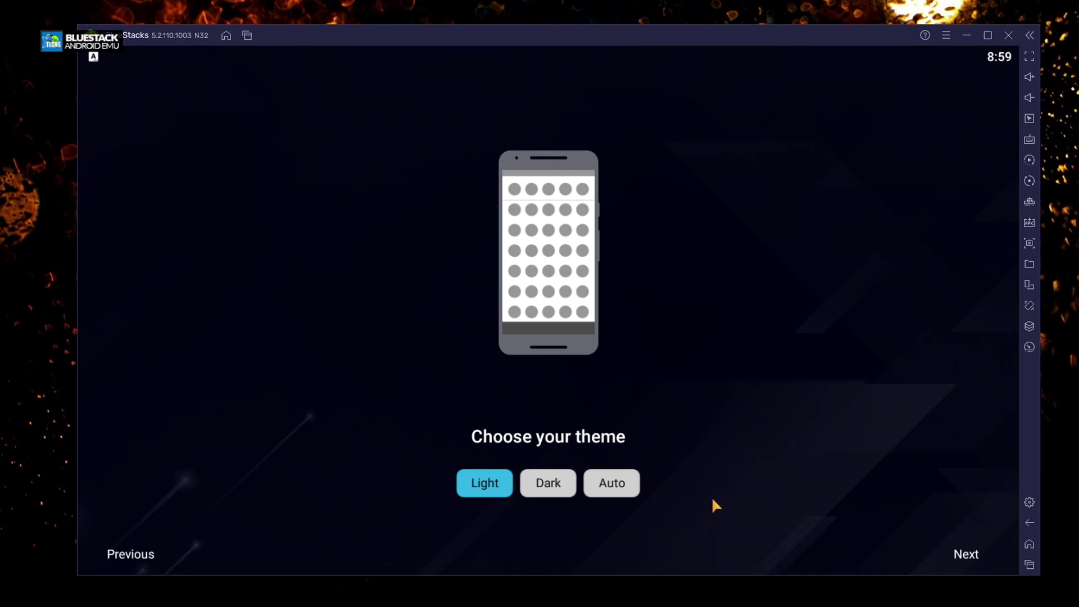
click(558, 485)
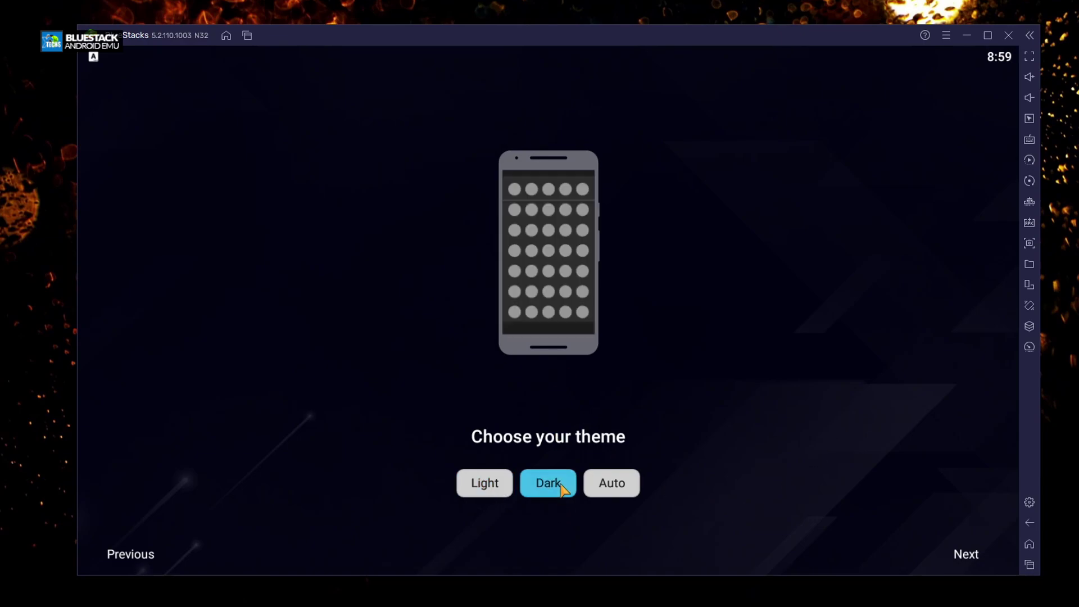
click(609, 487)
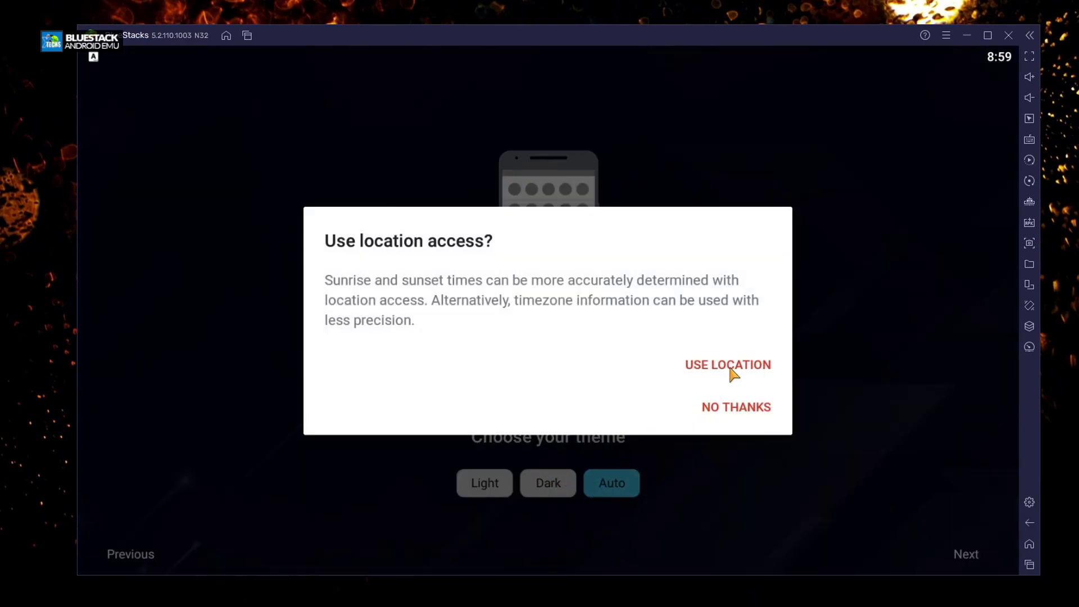
click(745, 366)
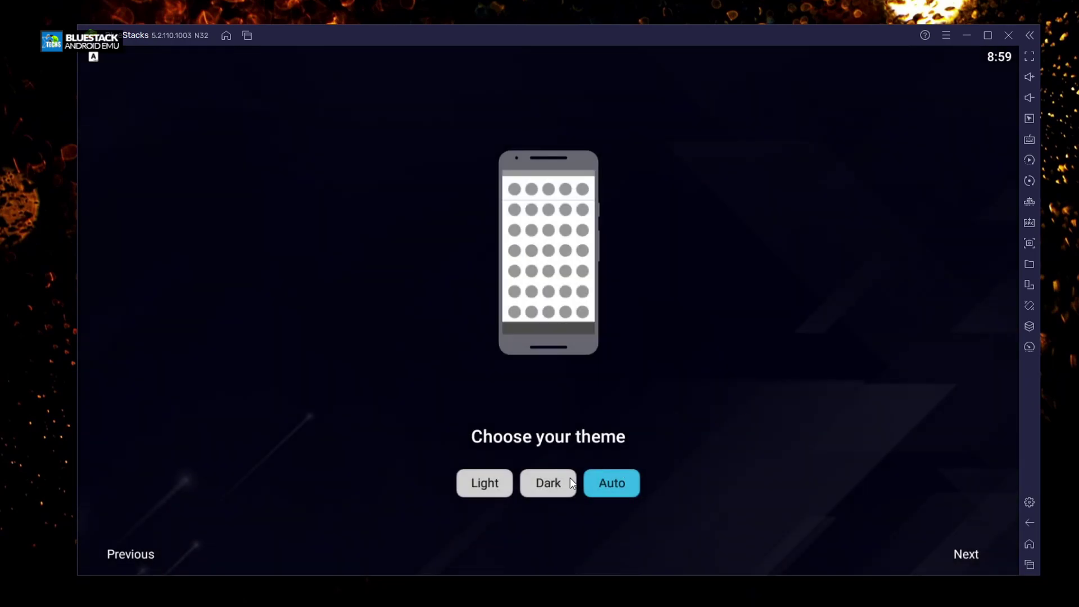
click(754, 352)
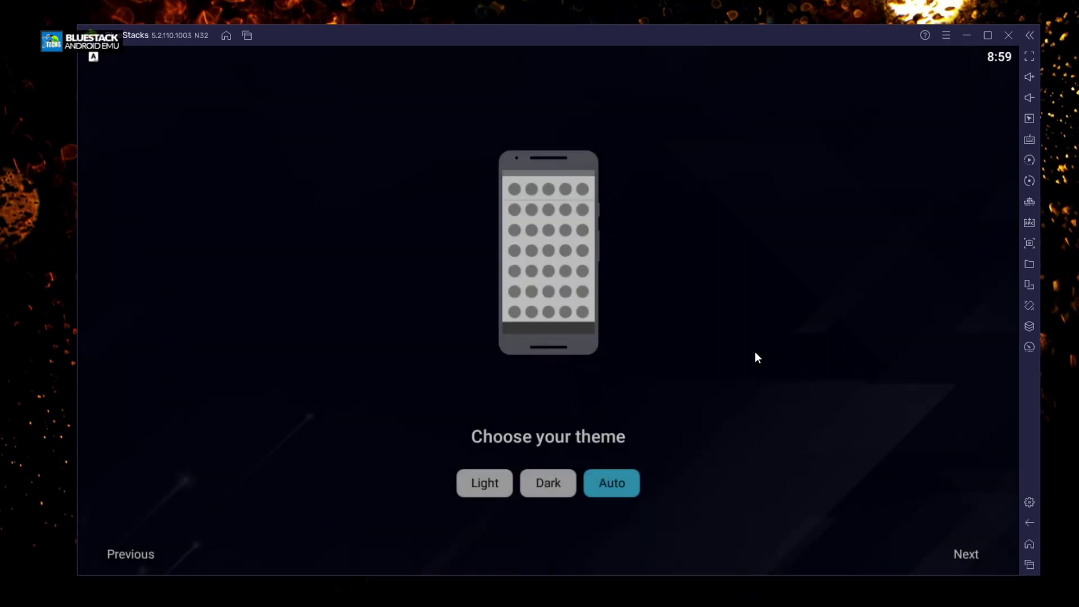
click(549, 489)
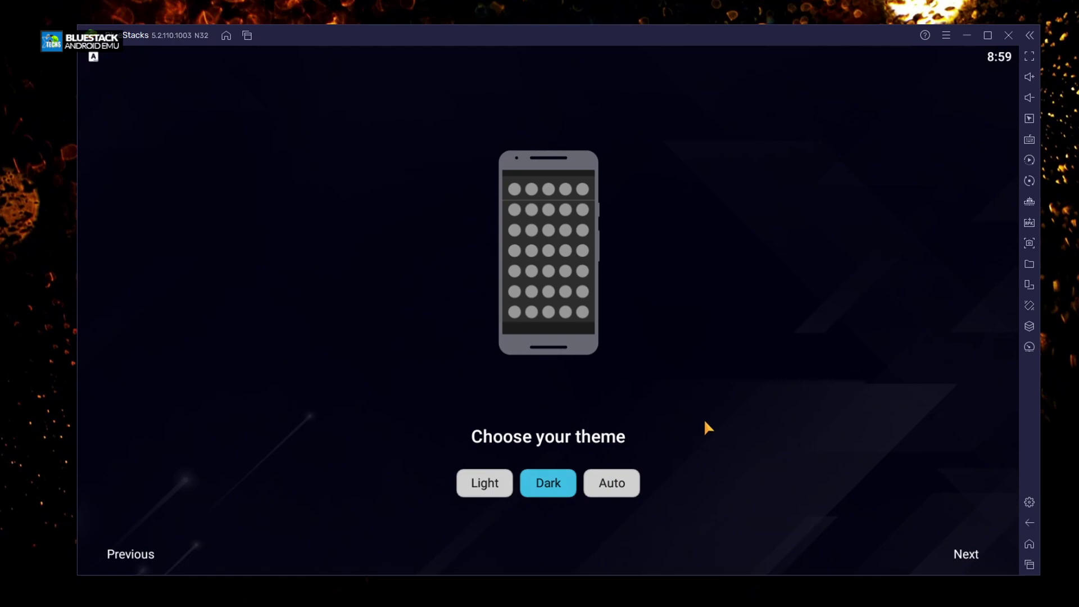
Step: Choose the Dock icon app drawer style and apply the Nova setup
click(966, 555)
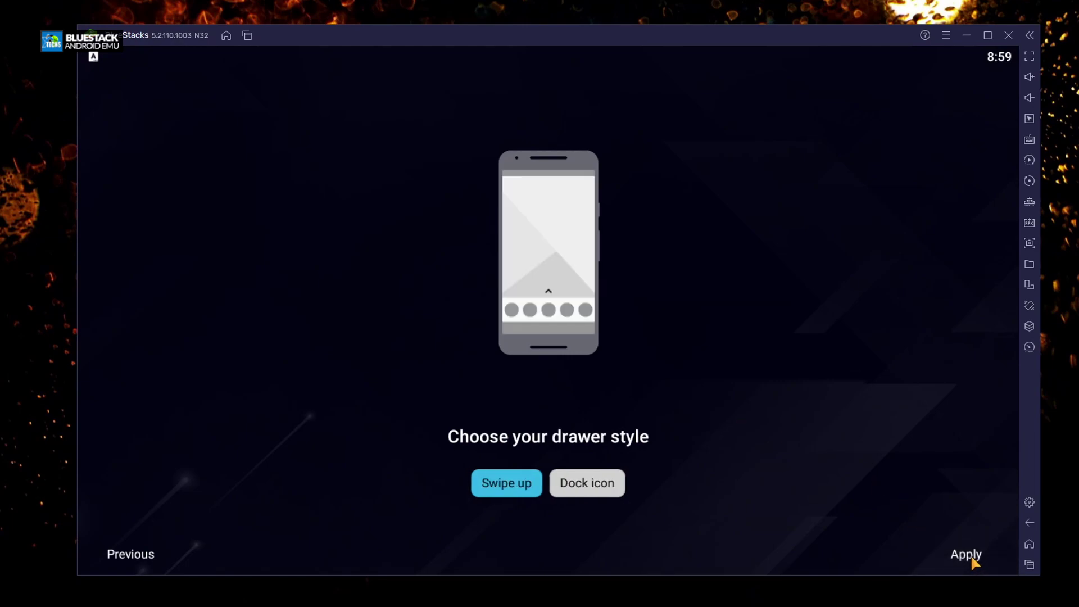
click(605, 488)
click(507, 484)
click(597, 484)
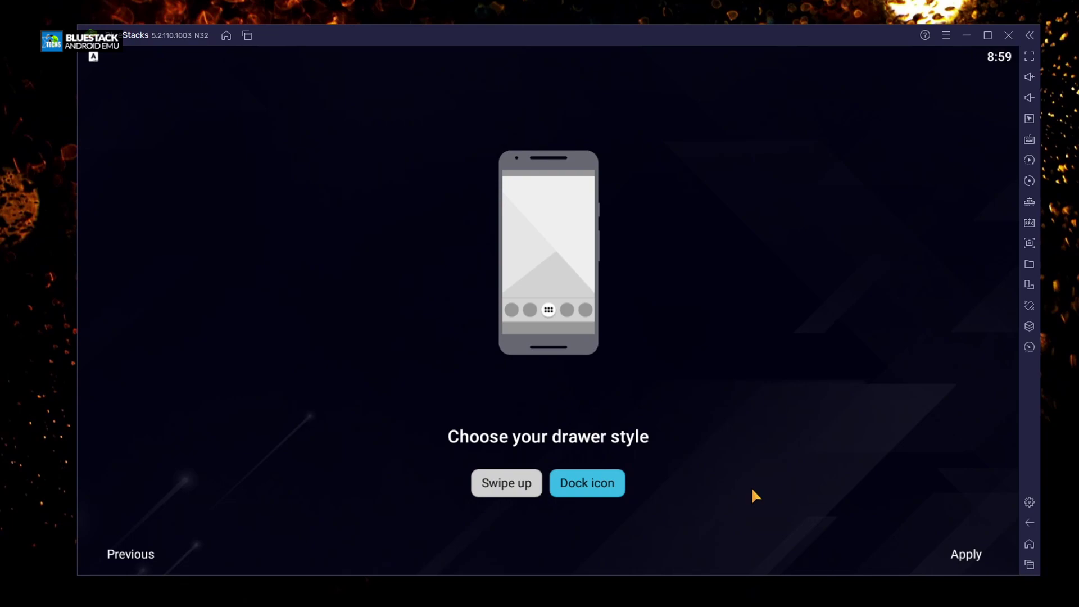
click(975, 557)
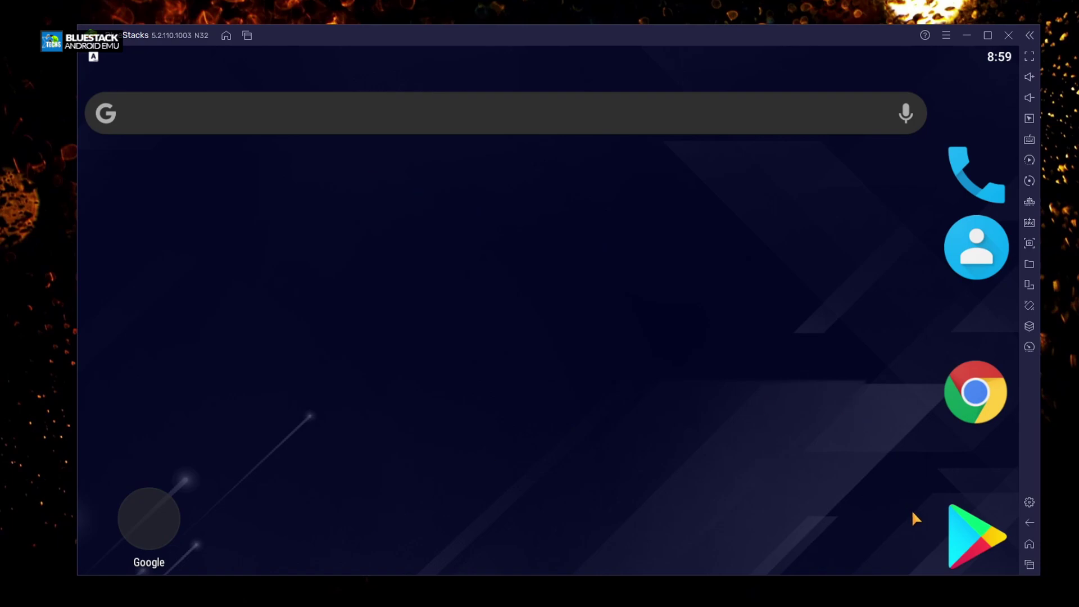
Step: Go home with Nova Launcher and open Nova Settings > Home screen
click(1030, 543)
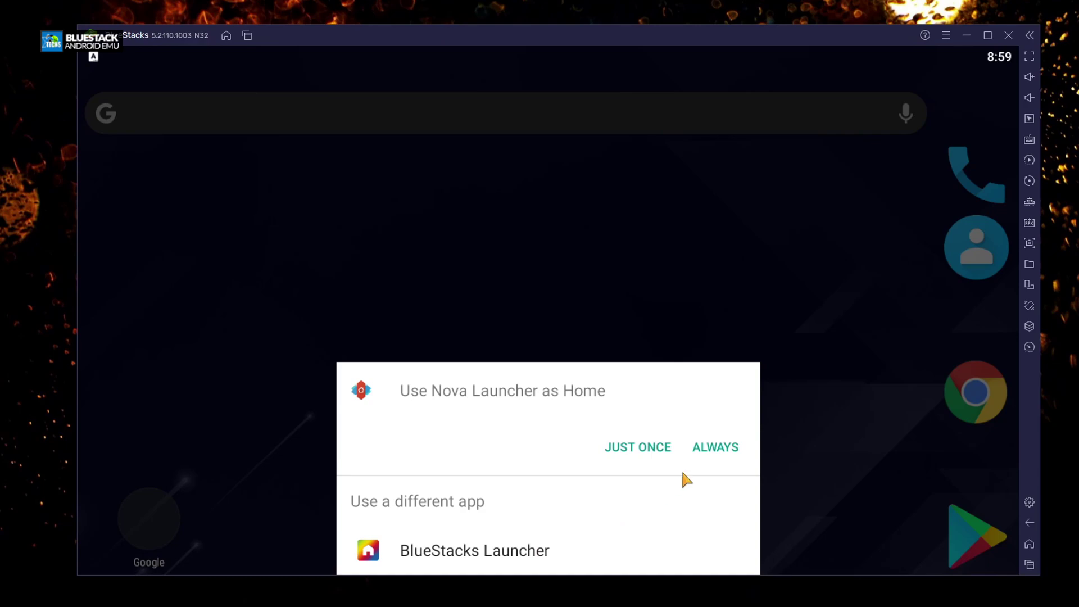
click(656, 450)
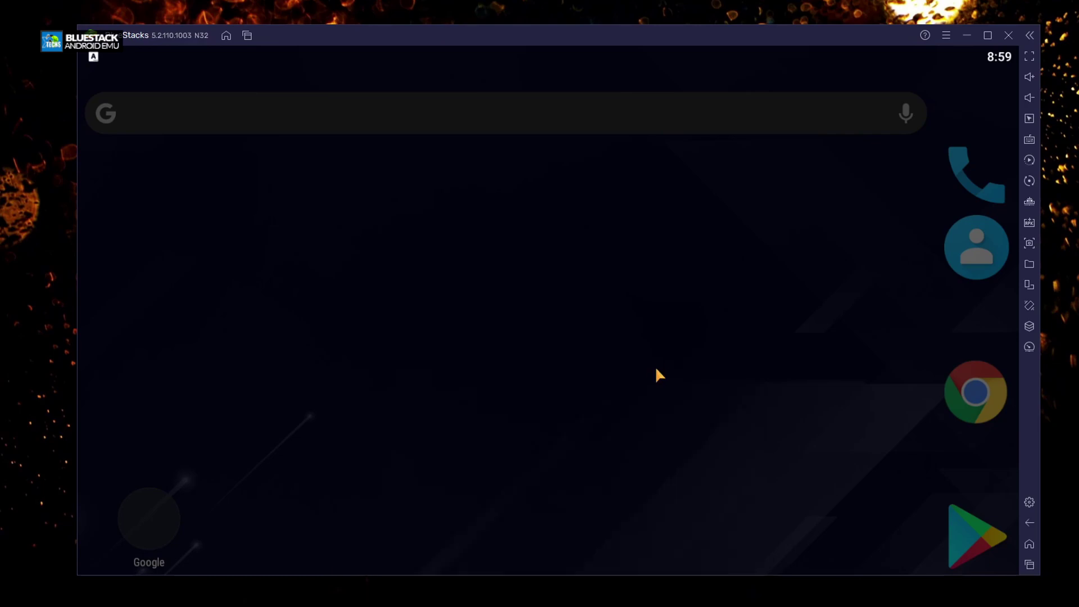
click(438, 242)
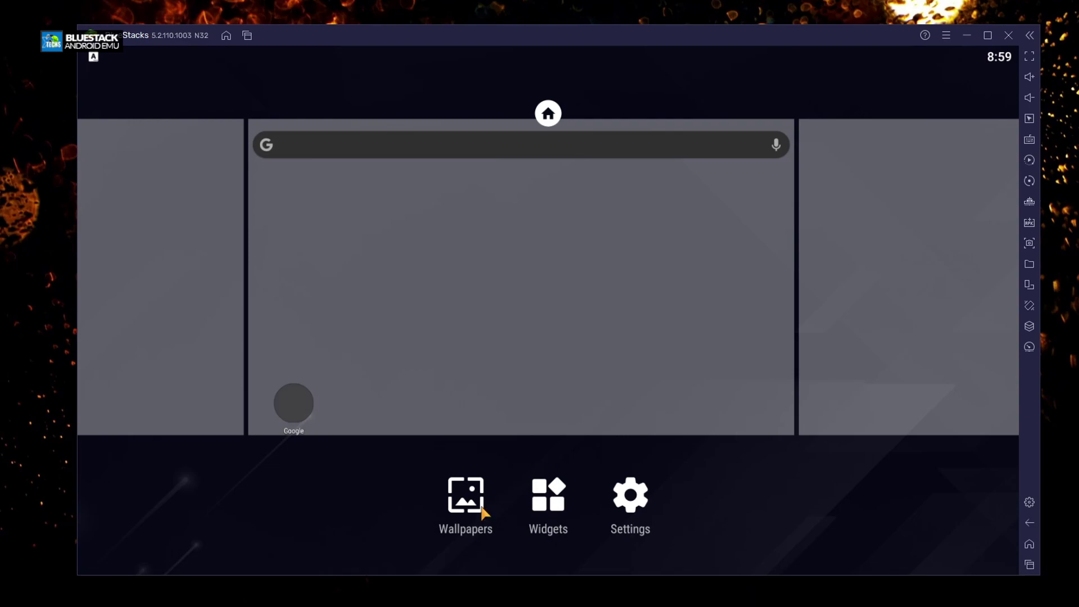
click(631, 500)
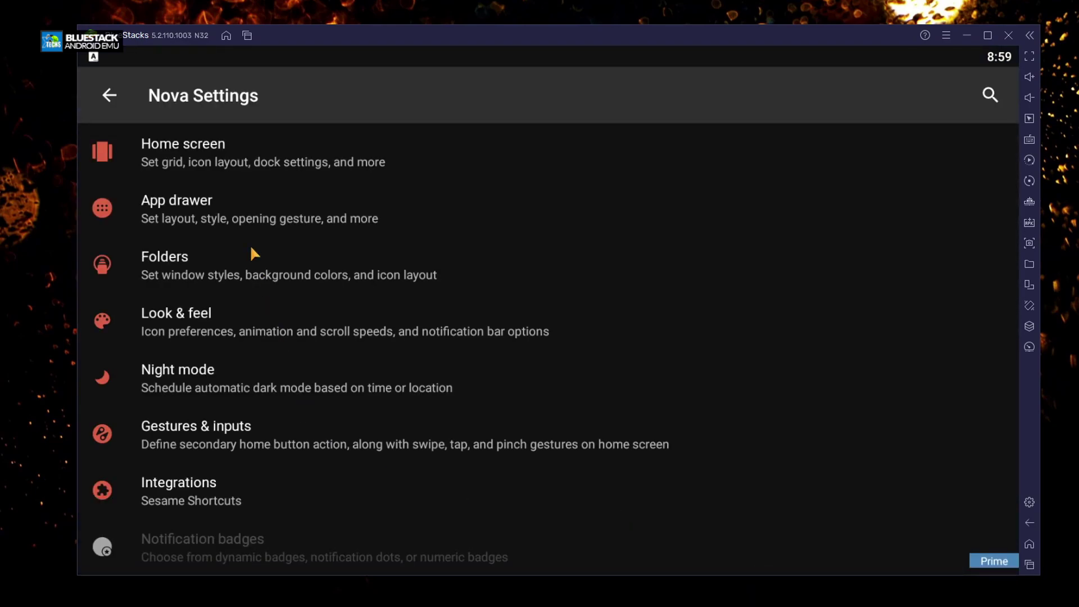
click(240, 159)
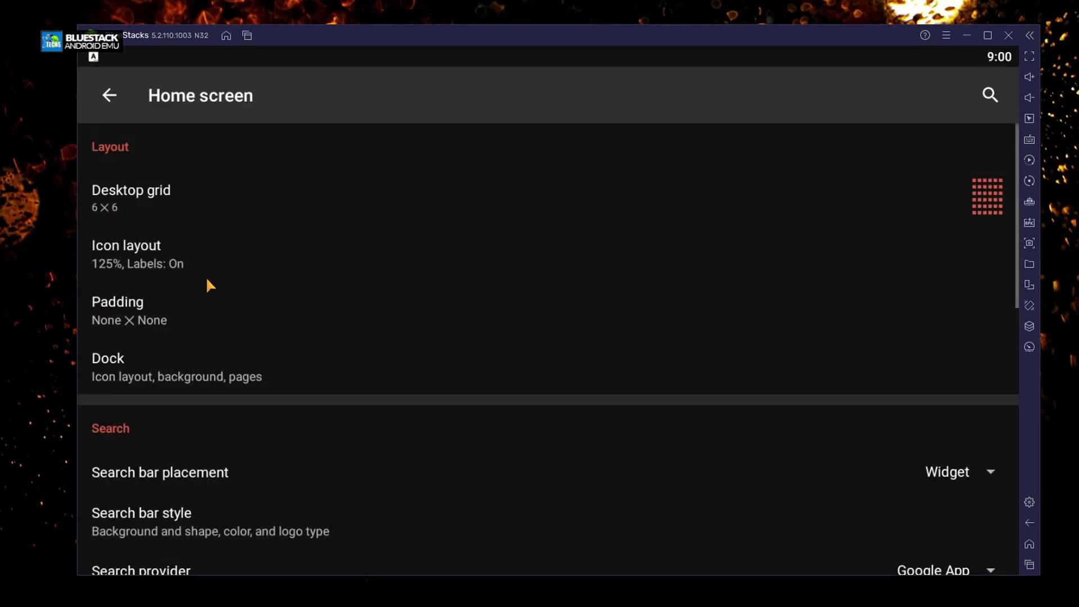
Step: Shrink Nova's icon layout to 80% with smaller labels, leaving the label colour unchanged
click(163, 256)
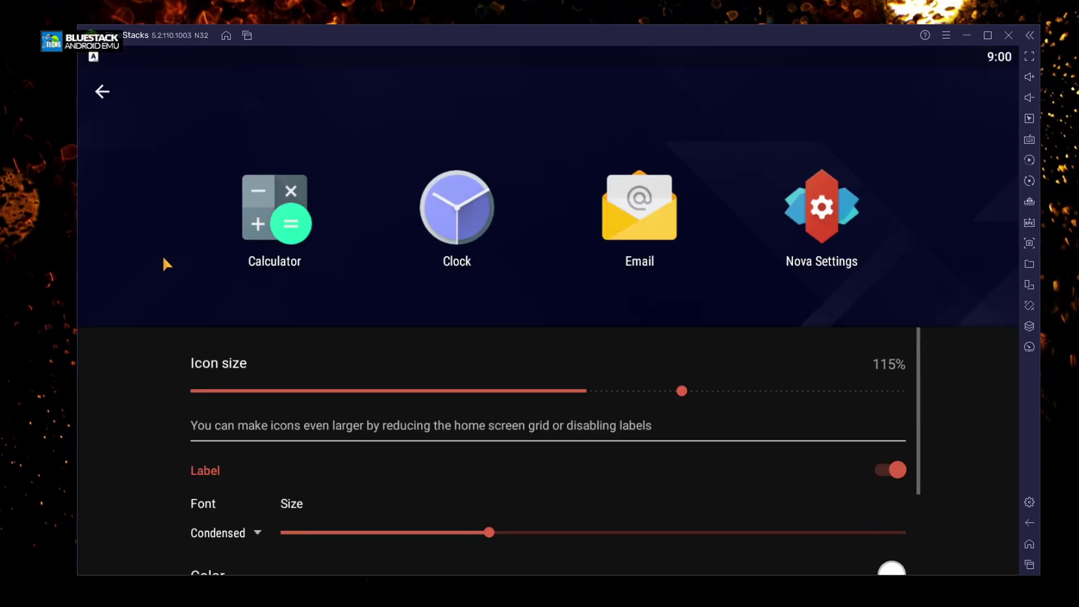
drag(682, 391, 308, 391)
drag(490, 509, 347, 509)
scroll(512, 425, down, 3)
scroll(514, 425, up, 3)
scroll(517, 425, down, 3)
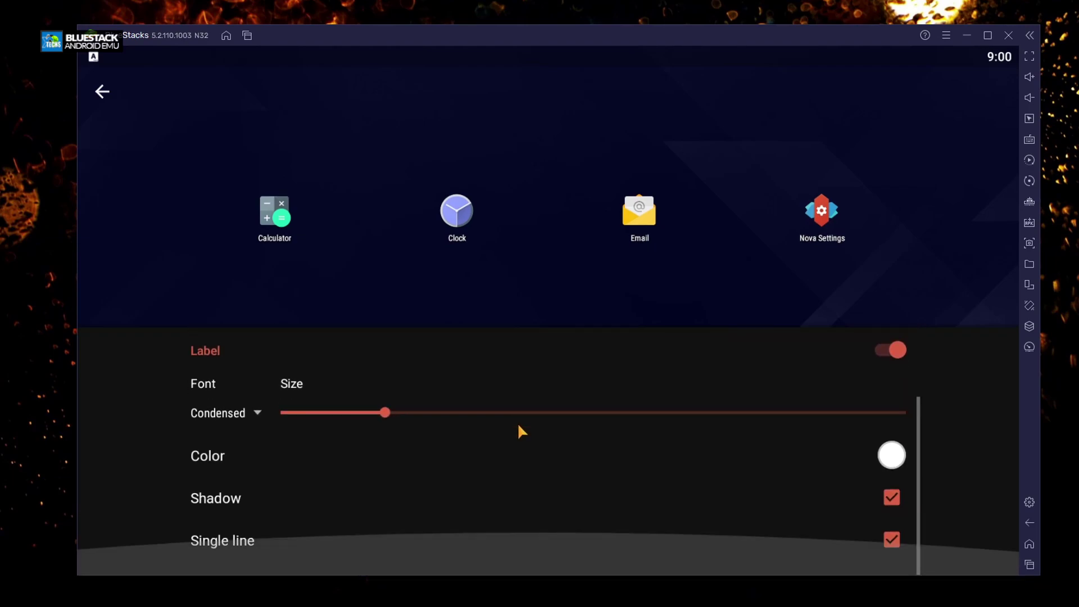
click(894, 459)
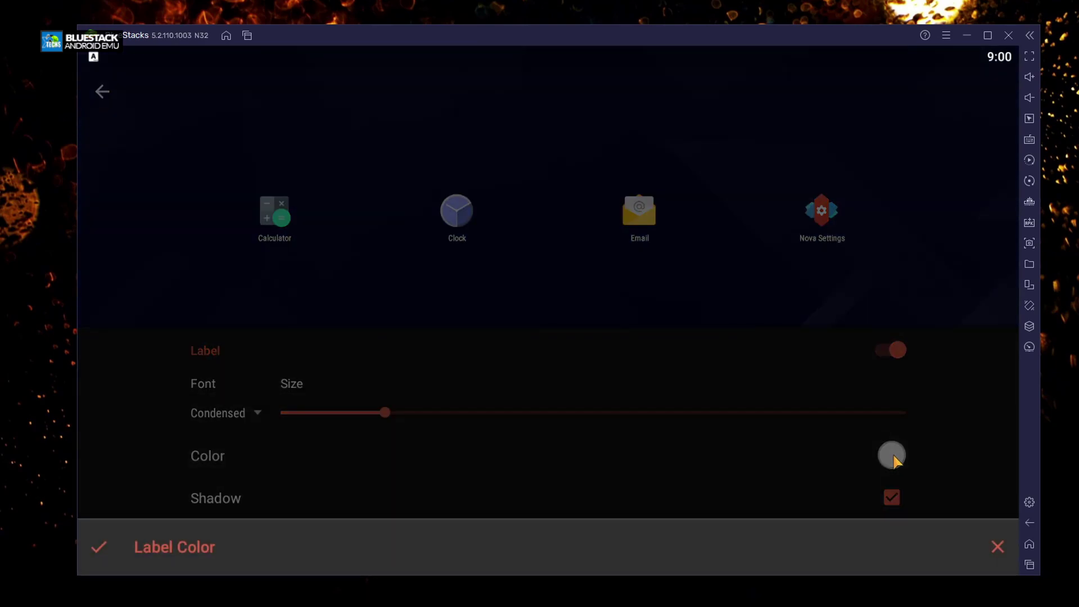
click(480, 244)
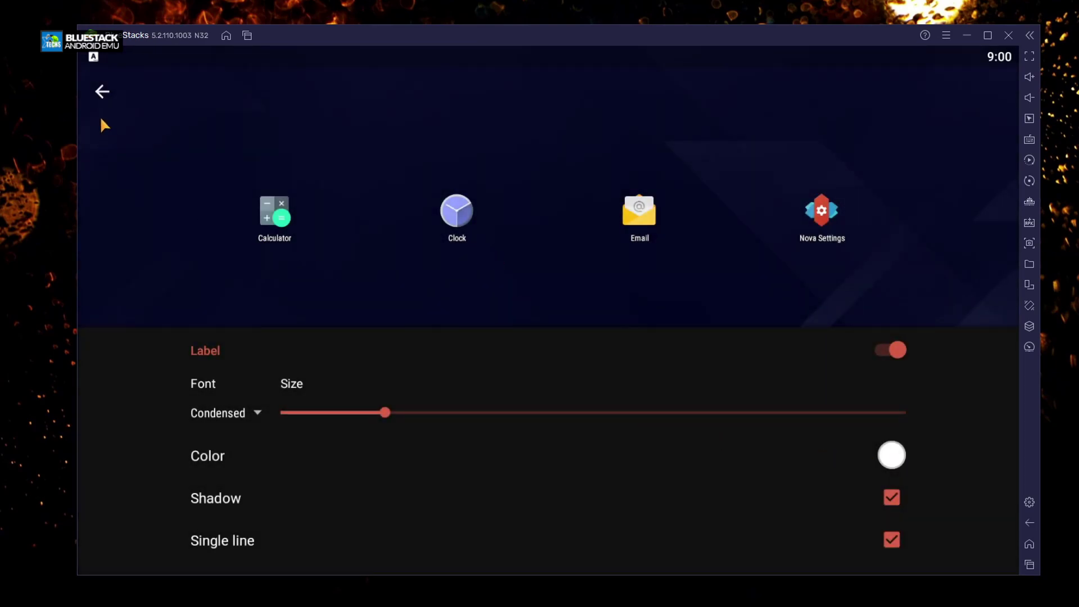
click(102, 93)
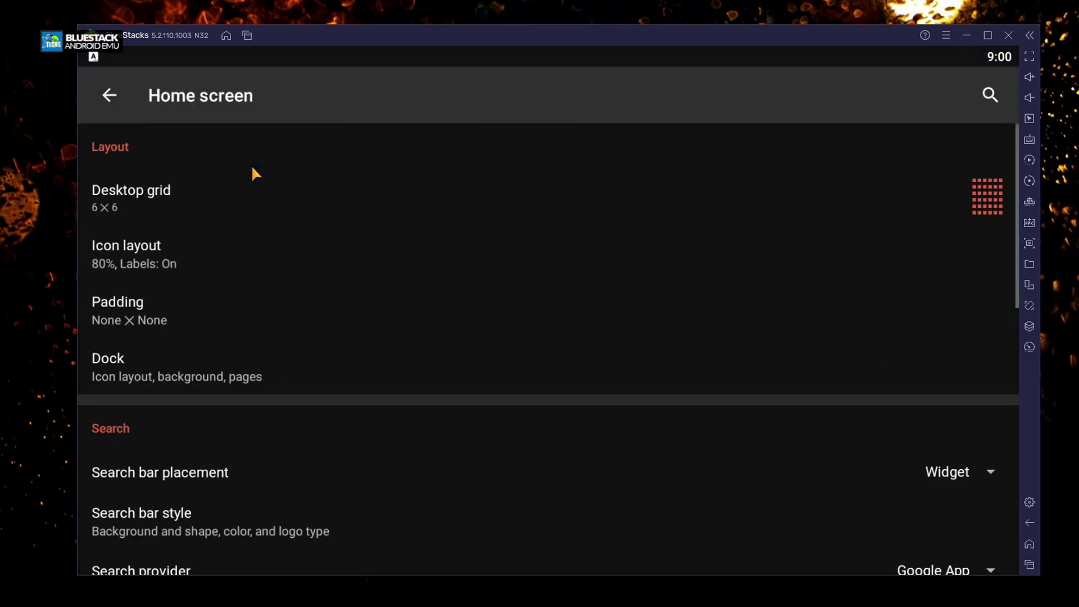
click(158, 200)
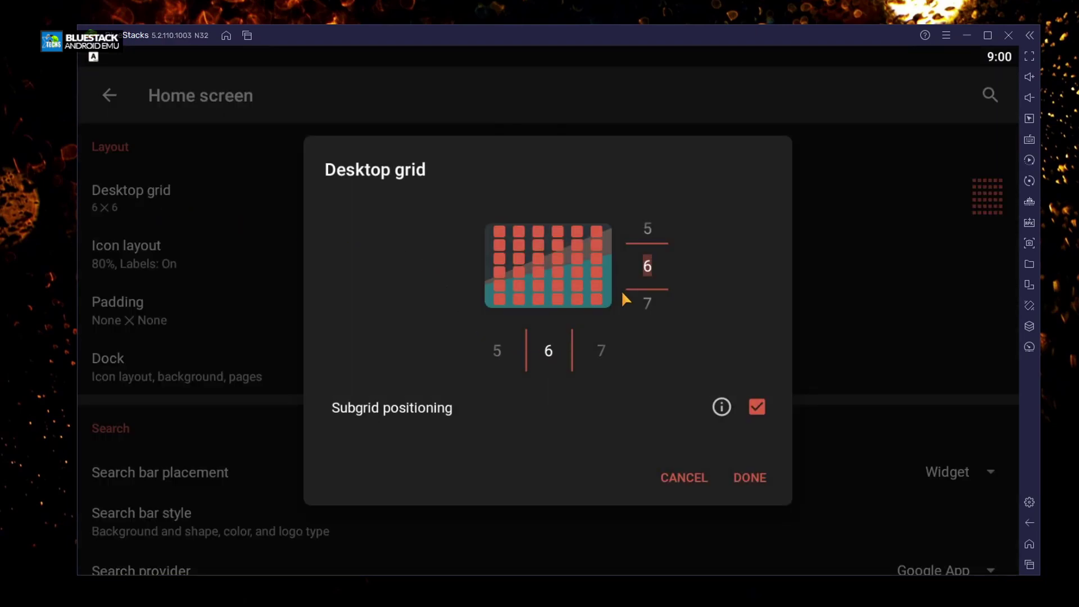
click(601, 348)
click(602, 349)
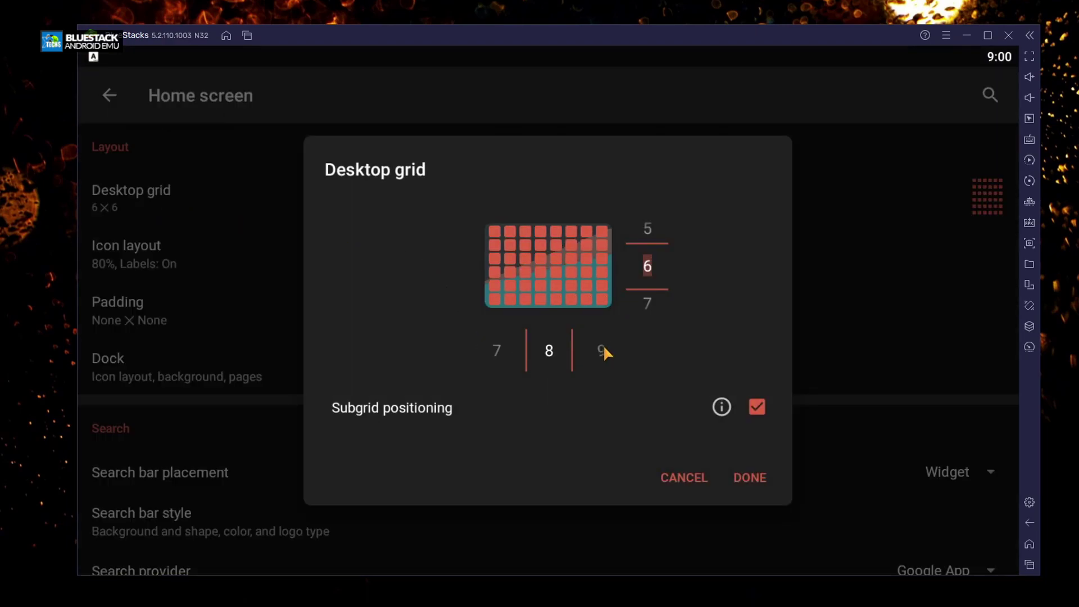
click(647, 304)
click(647, 304)
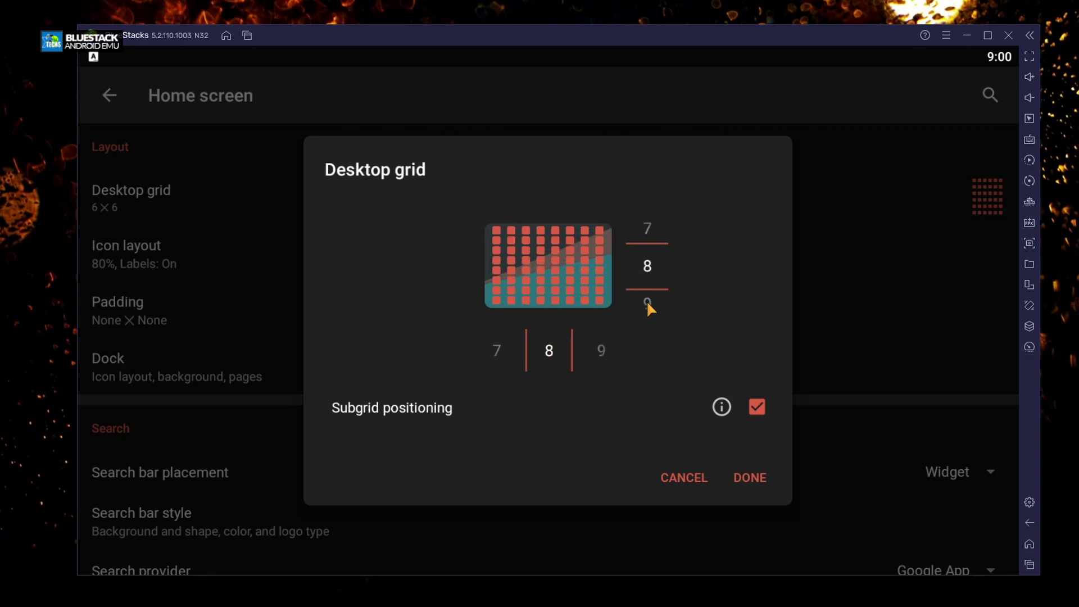
click(747, 477)
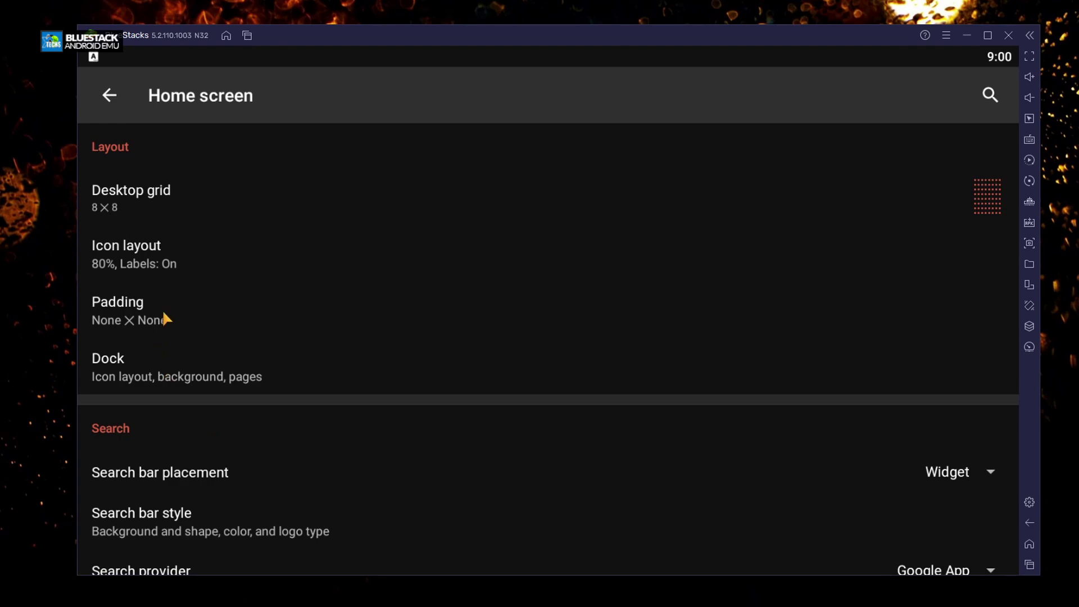
Step: Check the padding options, keeping None × None, and look over the Dock settings
click(166, 316)
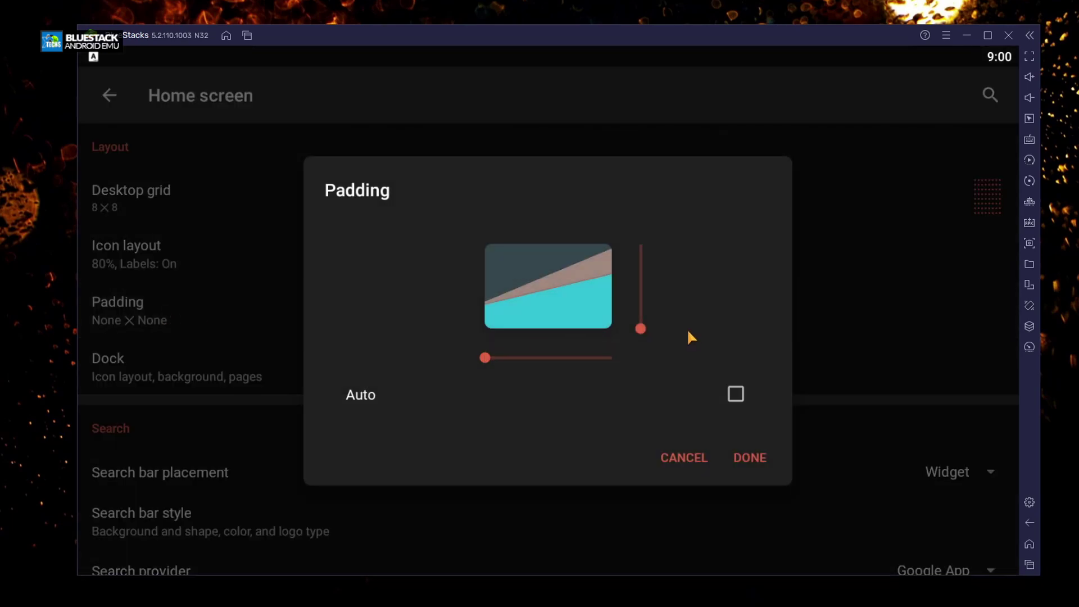
drag(640, 328, 641, 394)
click(707, 457)
click(137, 376)
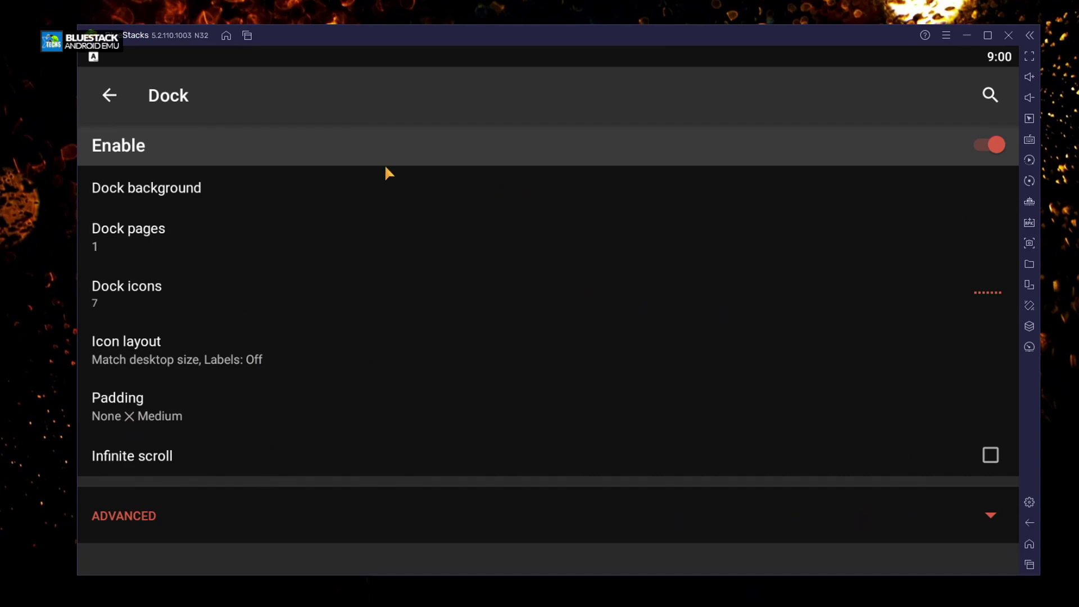
click(110, 95)
scroll(308, 368, down, 5)
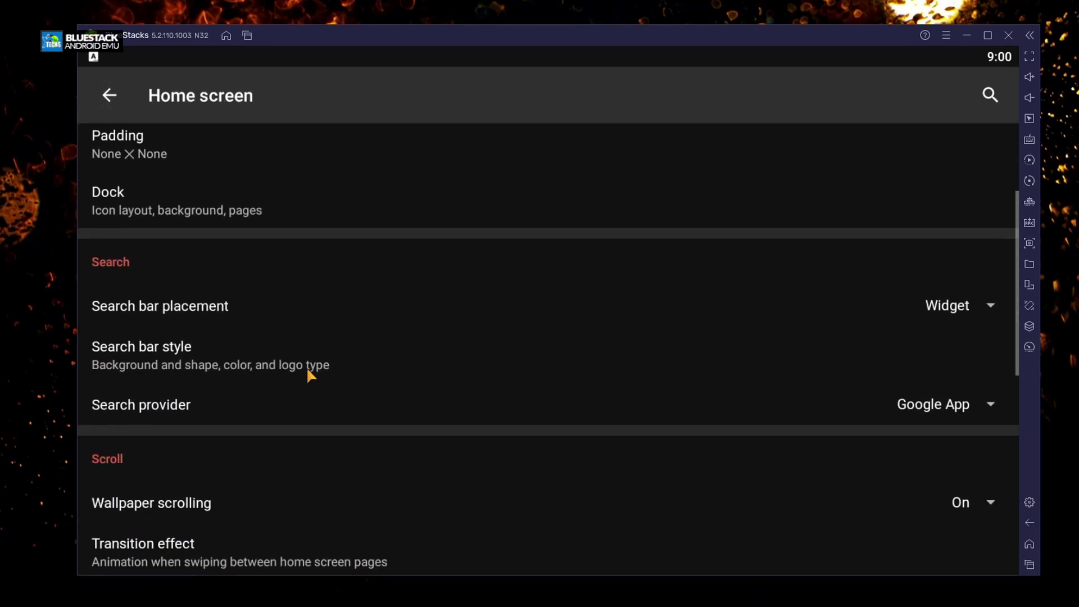
scroll(310, 366, down, 5)
scroll(196, 149, up, 2)
Step: Exit settings to Nova's home screen and bring up the Google search widget's options
click(109, 95)
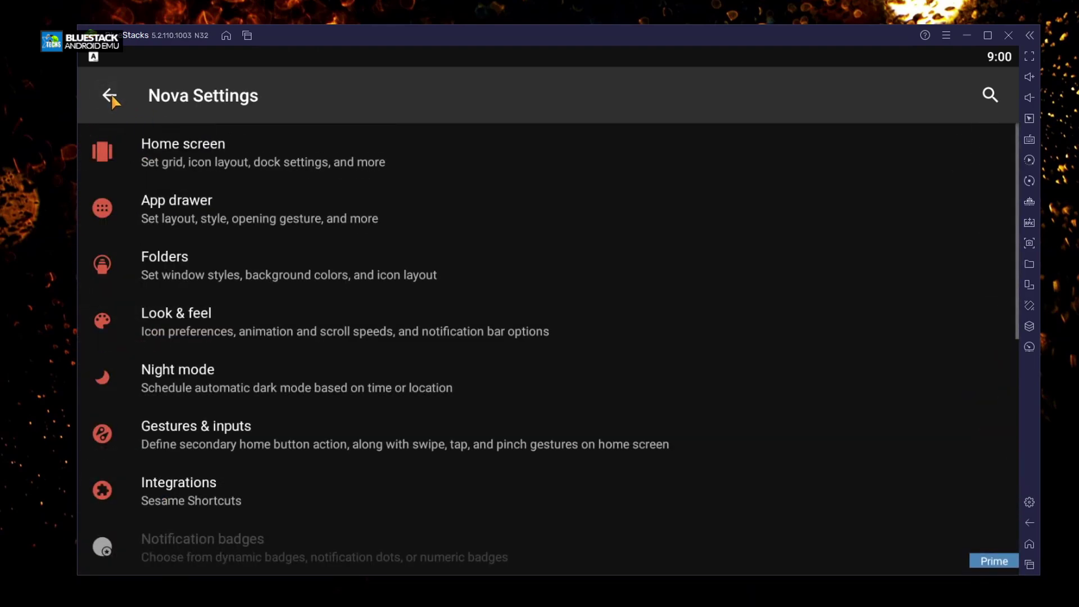
click(111, 96)
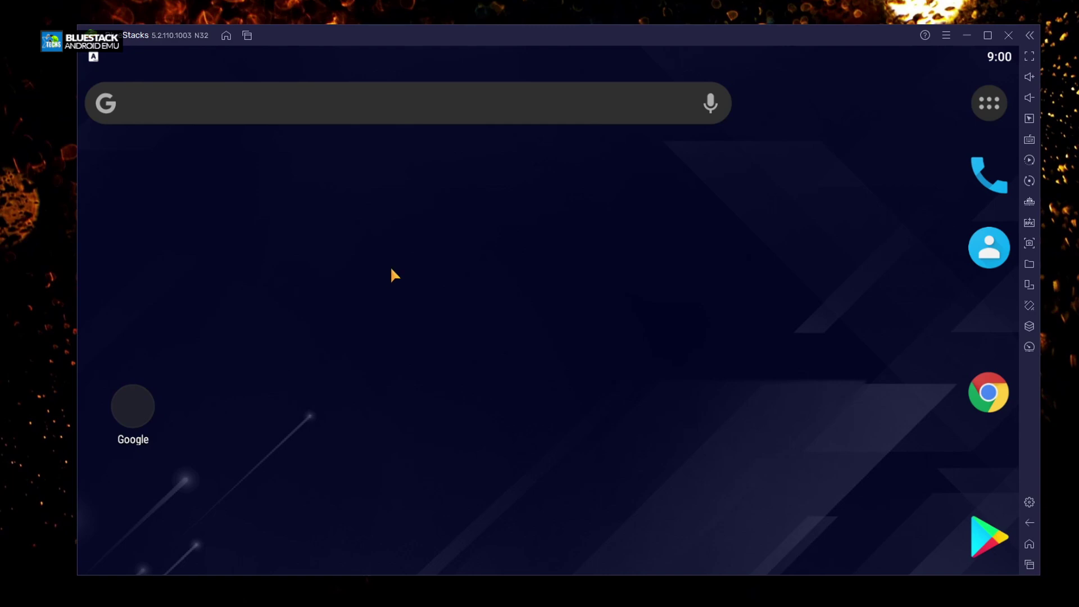
click(308, 103)
Step: Remove the Google search widget and Google folder from the home screen, then open the wallpaper picker
click(444, 237)
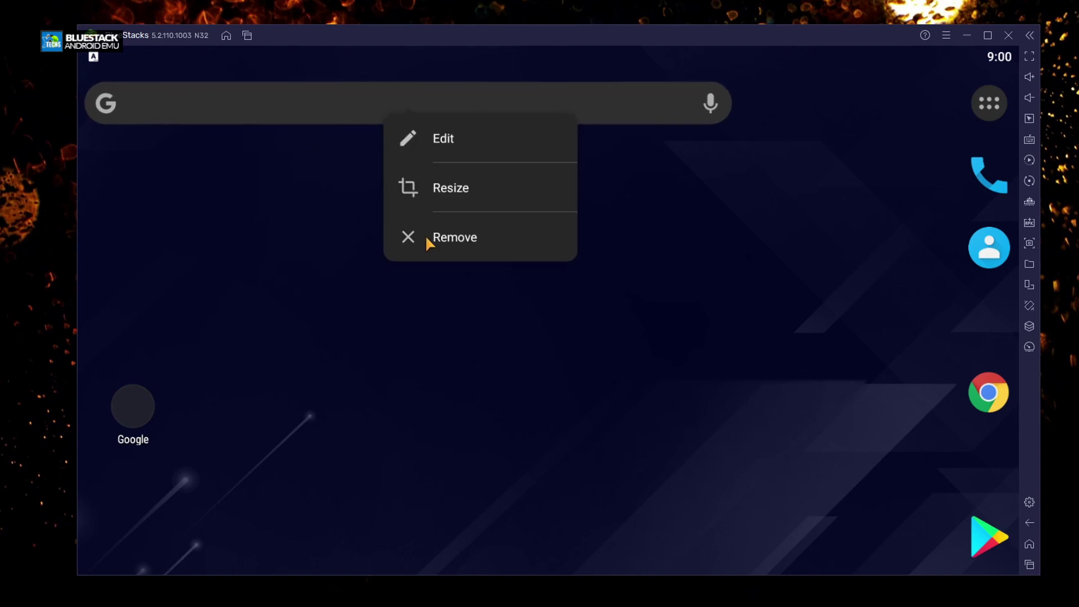
click(143, 422)
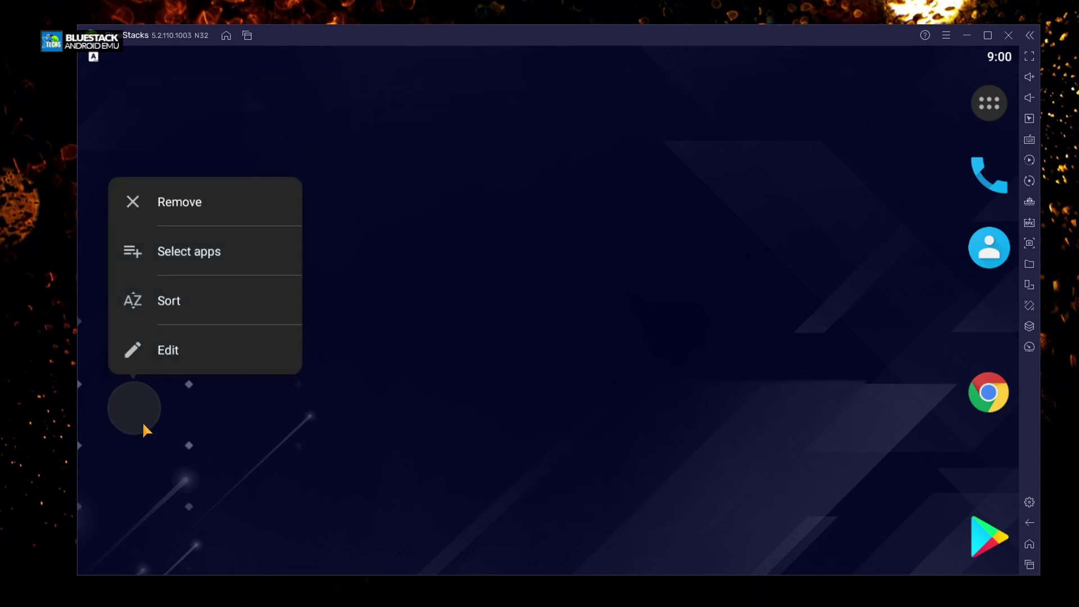
click(204, 206)
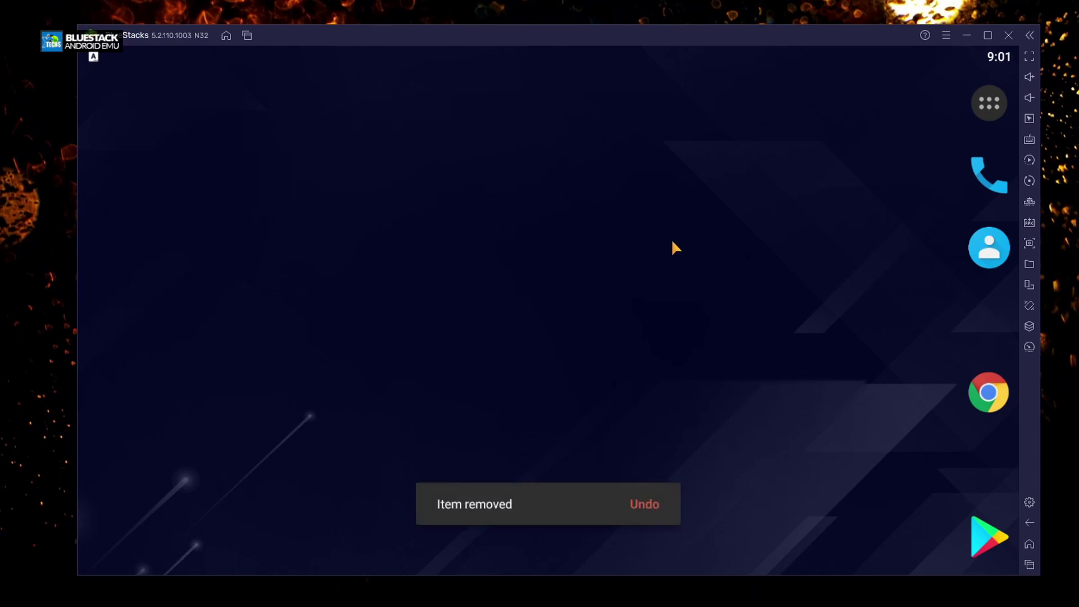
click(584, 284)
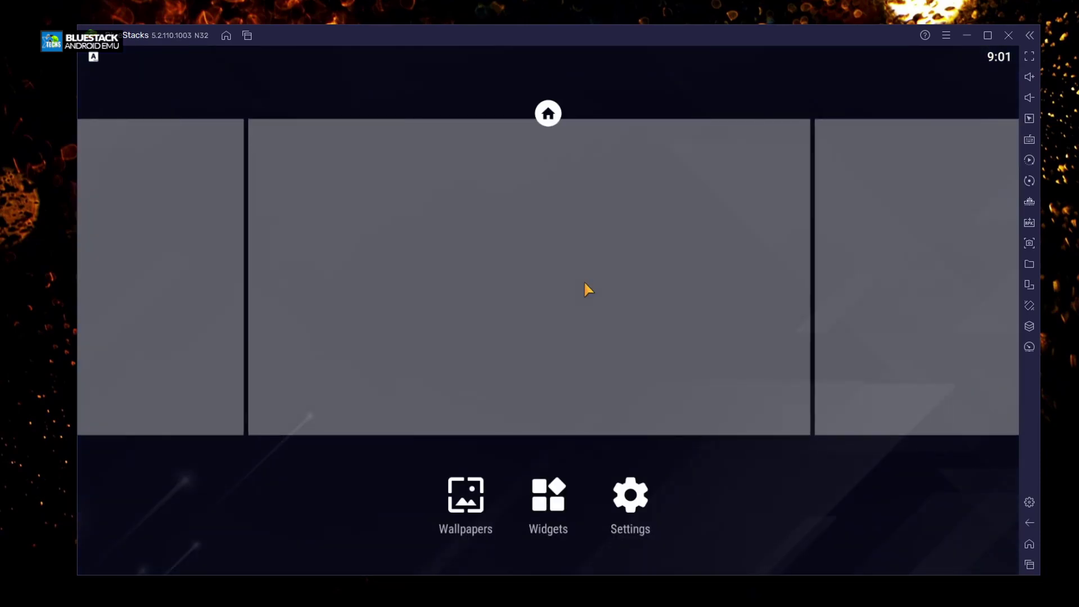
click(474, 523)
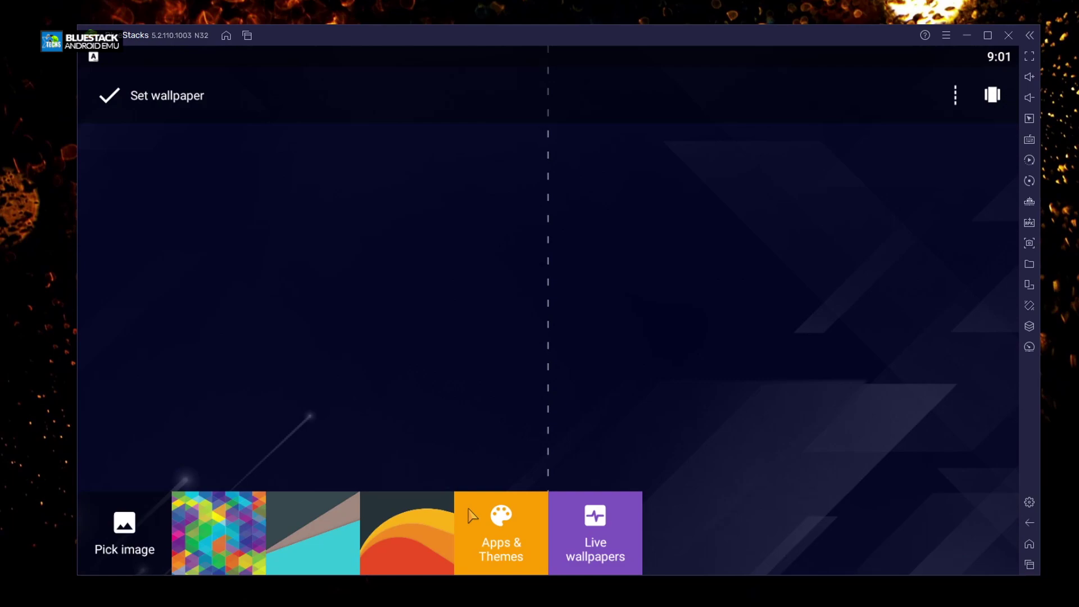
Step: Apply the Sun Rise (Free) live wallpaper to the home screen
click(586, 529)
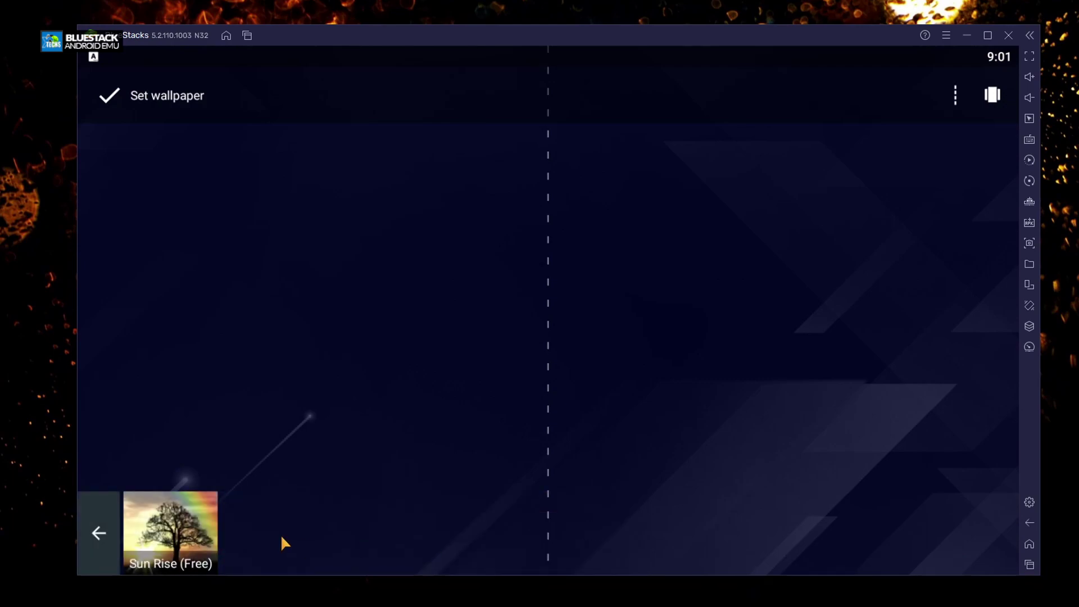
click(203, 515)
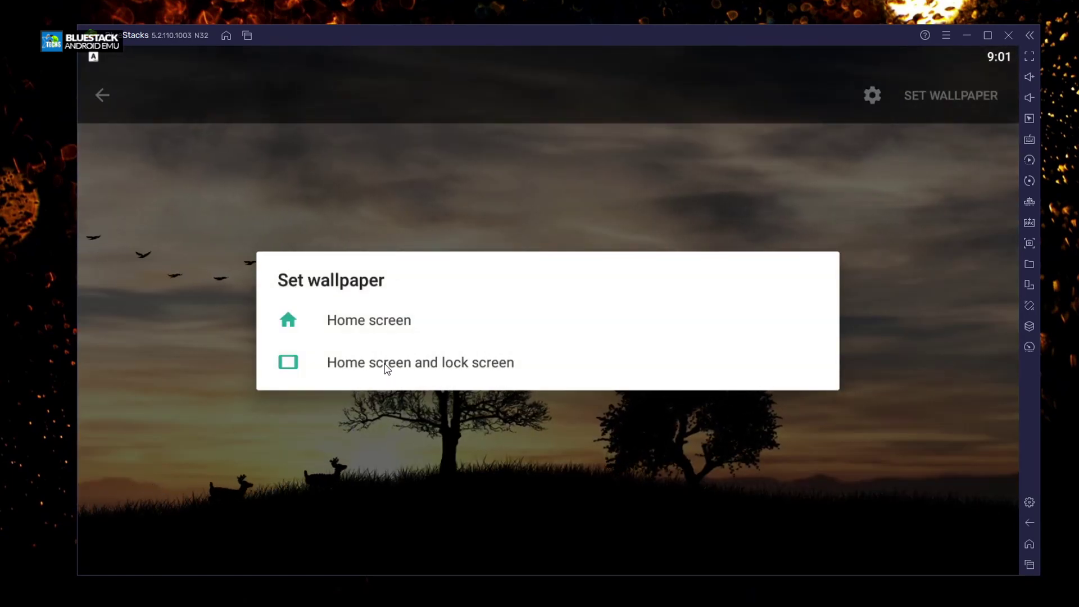
click(378, 320)
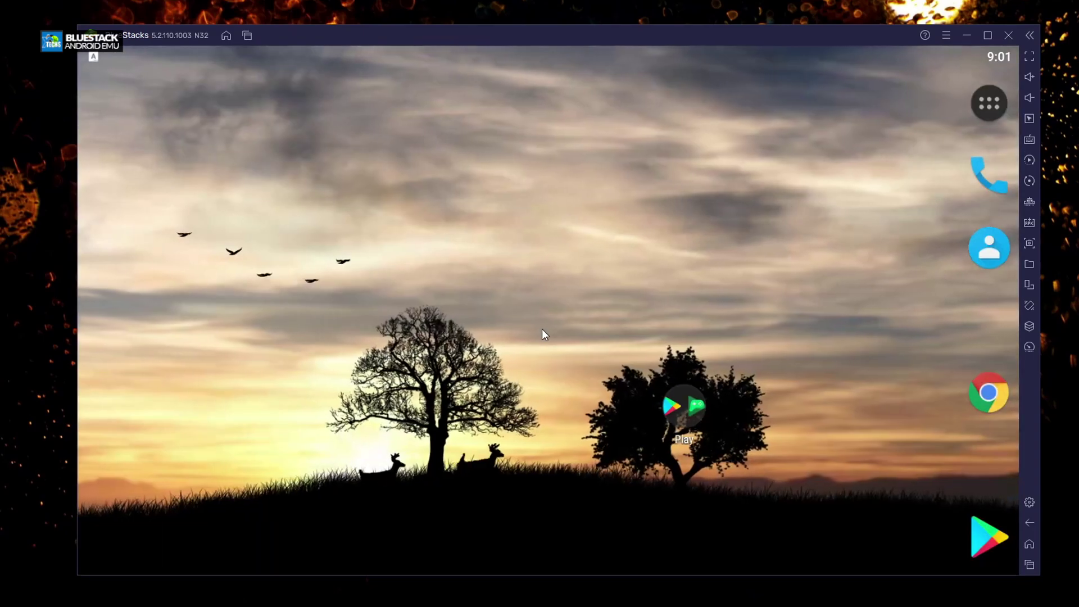
Step: Drag the Play folder to the bottom-left of the home screen and swipe back a page
drag(688, 412, 177, 515)
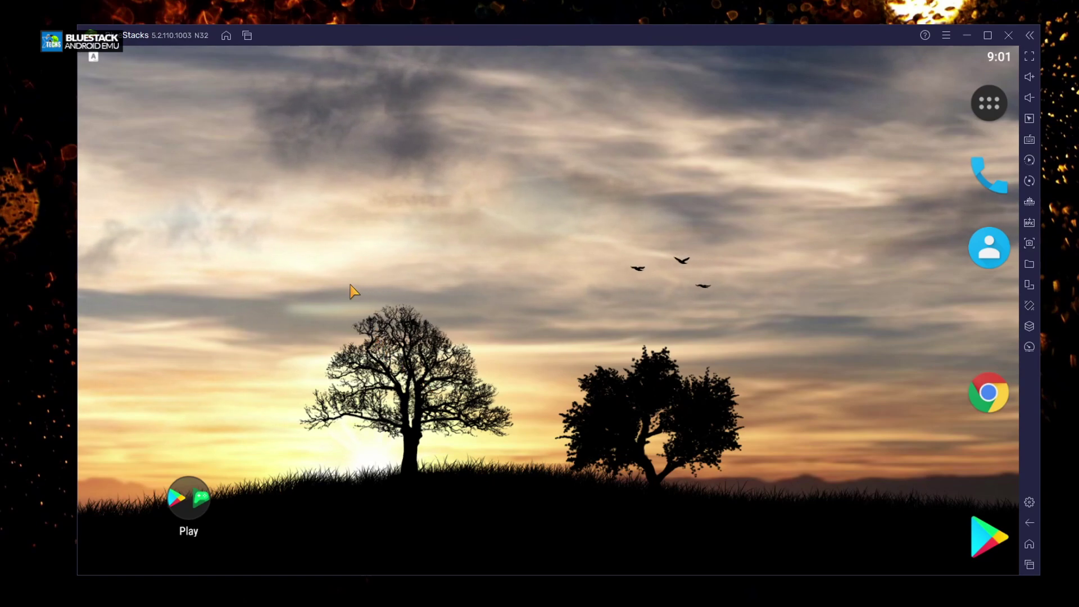
drag(351, 382, 326, 371)
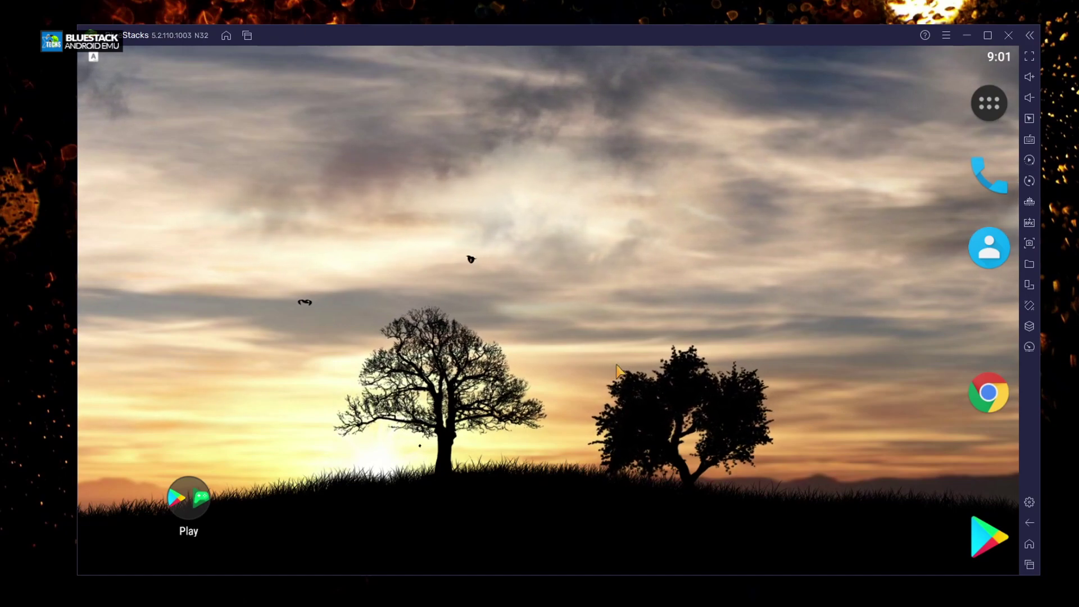
Step: Launch the X-plore file manager from Nova's app drawer
click(1003, 105)
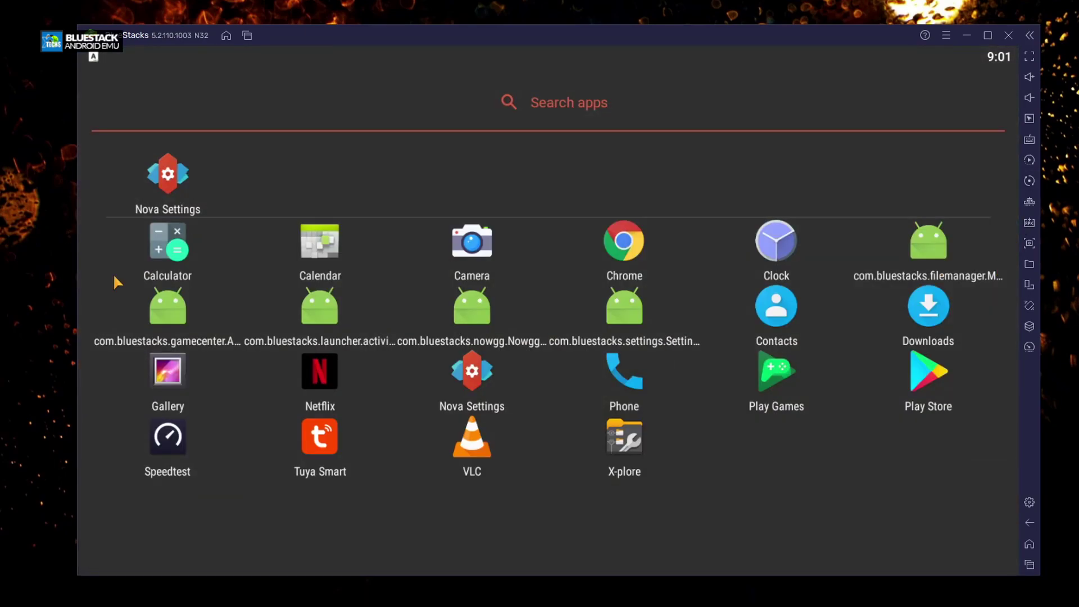
scroll(339, 421, down, 2)
scroll(506, 506, up, 2)
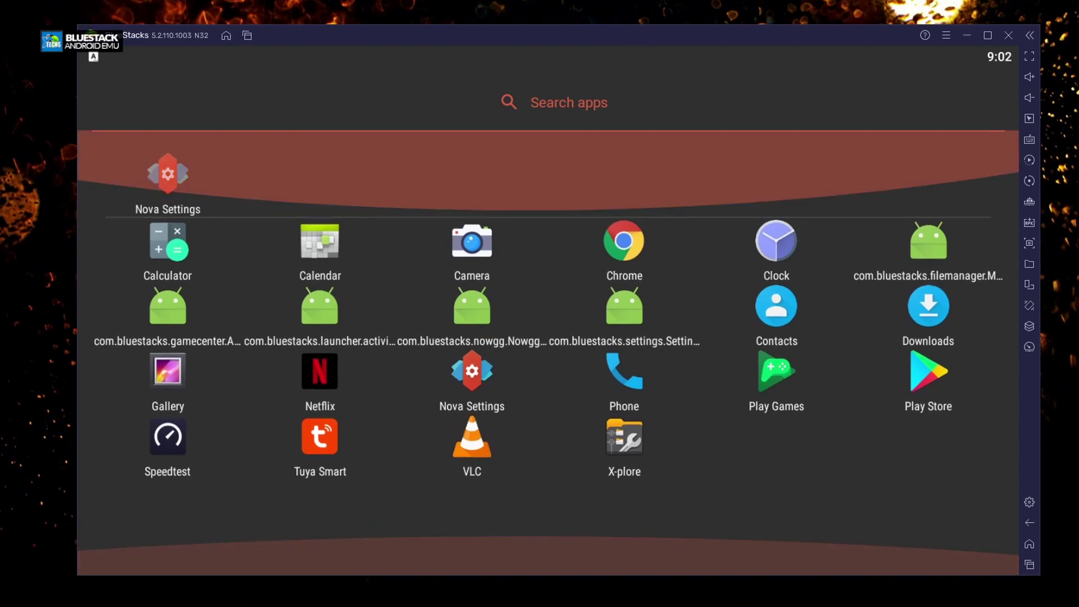
click(582, 439)
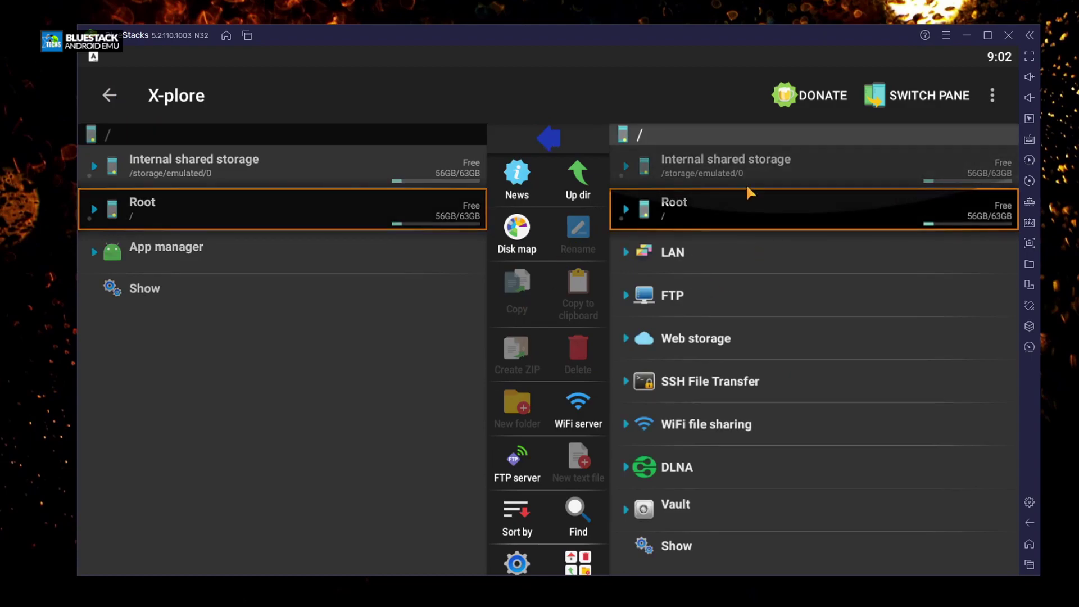
Step: Browse Internal shared storage and its Alarms folder in the right pane, then collapse it
click(779, 170)
click(768, 212)
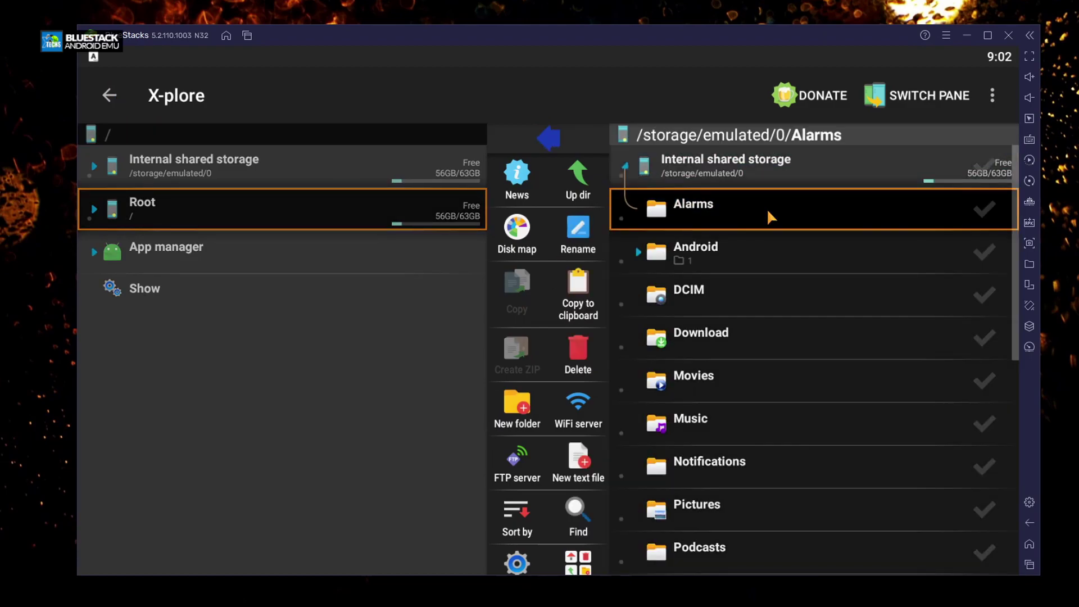
click(681, 173)
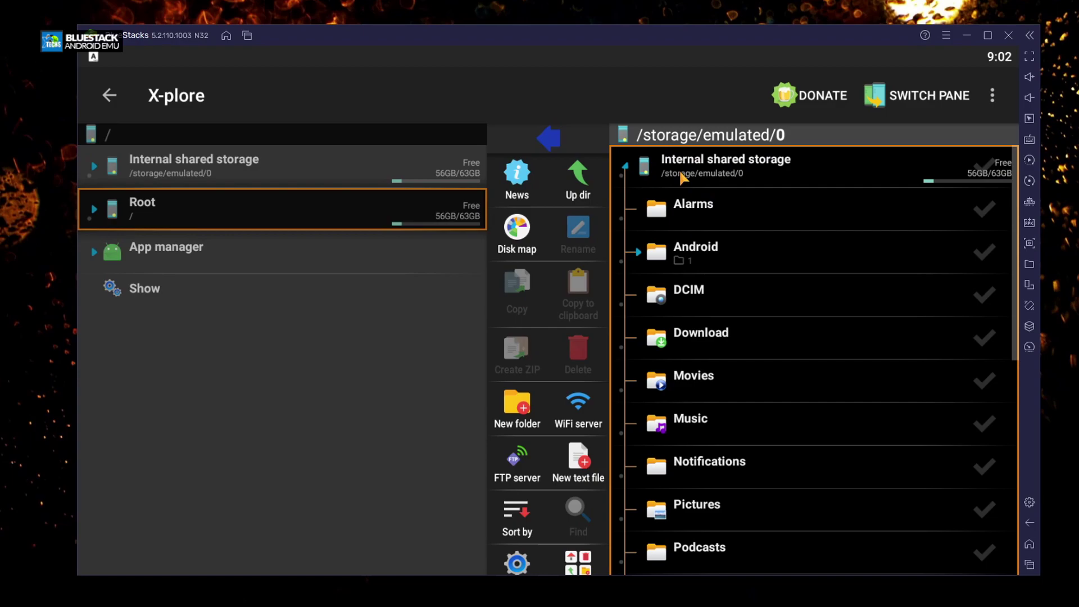
click(628, 168)
click(771, 167)
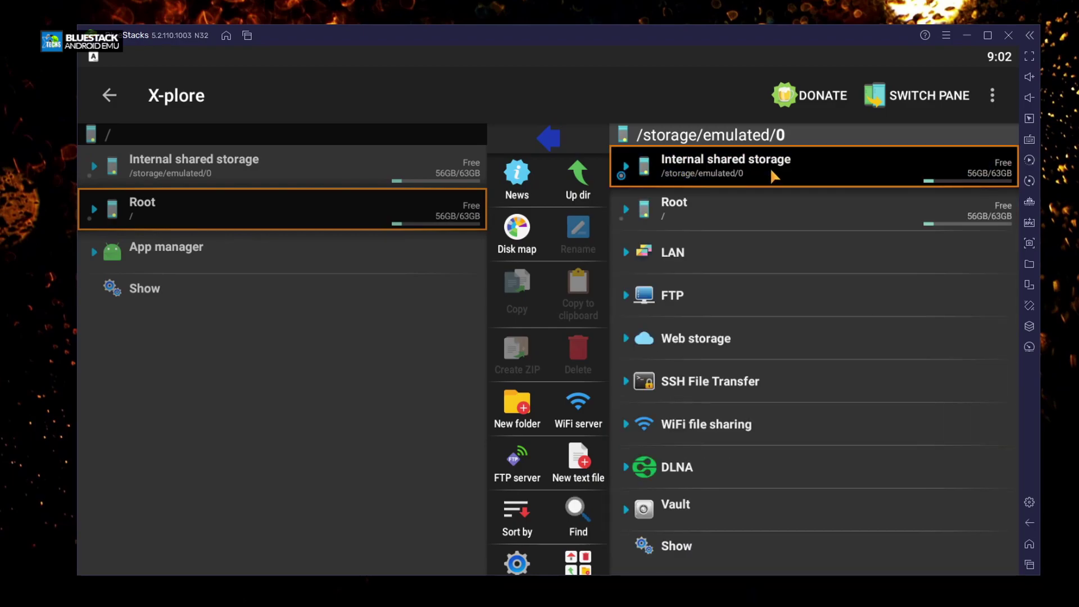
Step: Expand LAN, FTP and Web storage, preview Add server's cloud services, then return Home
click(689, 253)
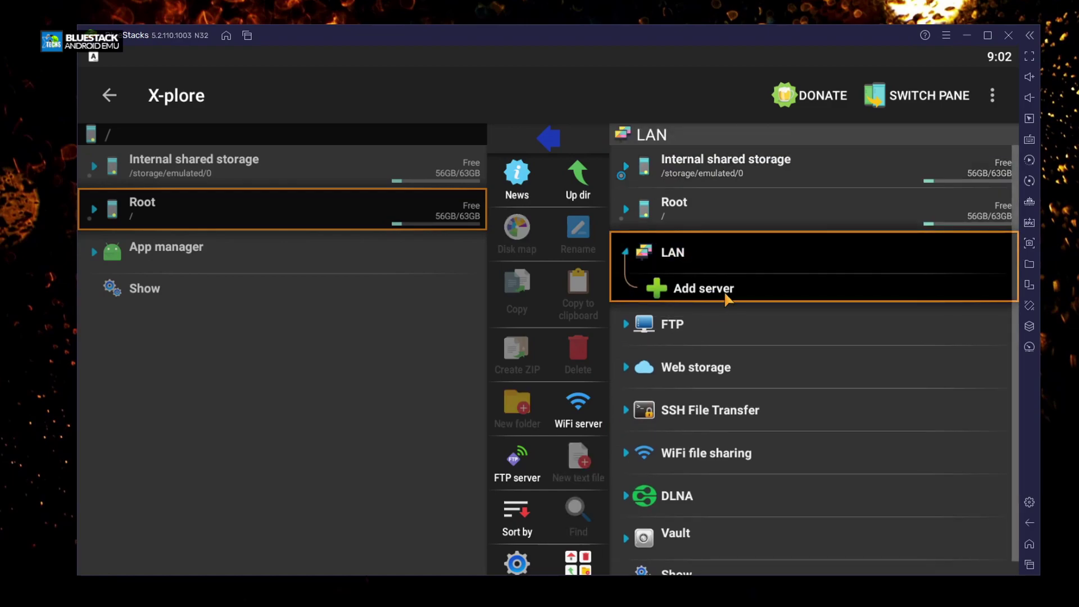
click(714, 329)
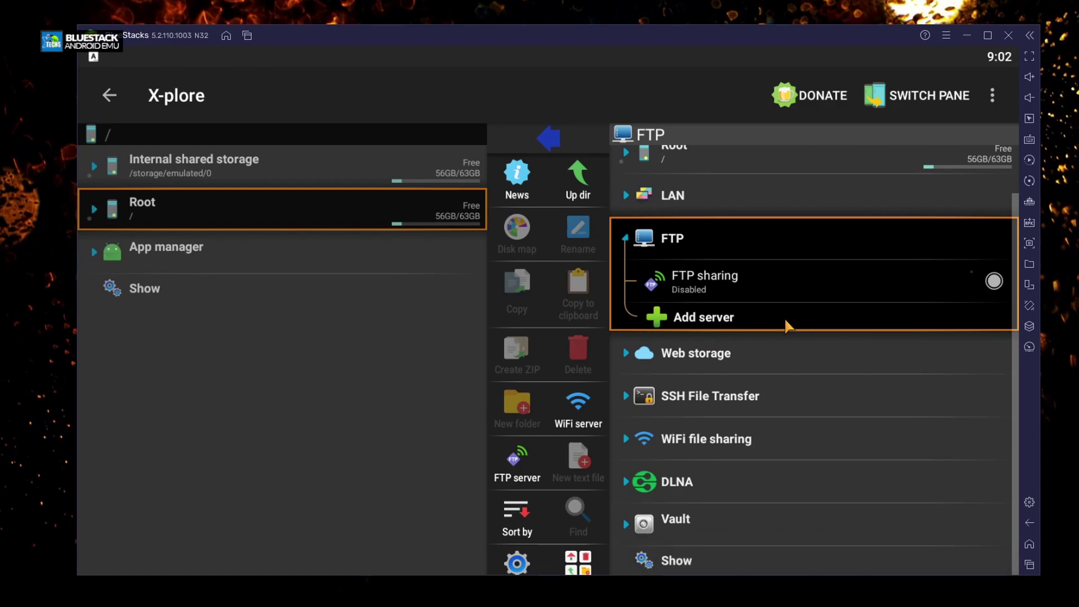
click(749, 355)
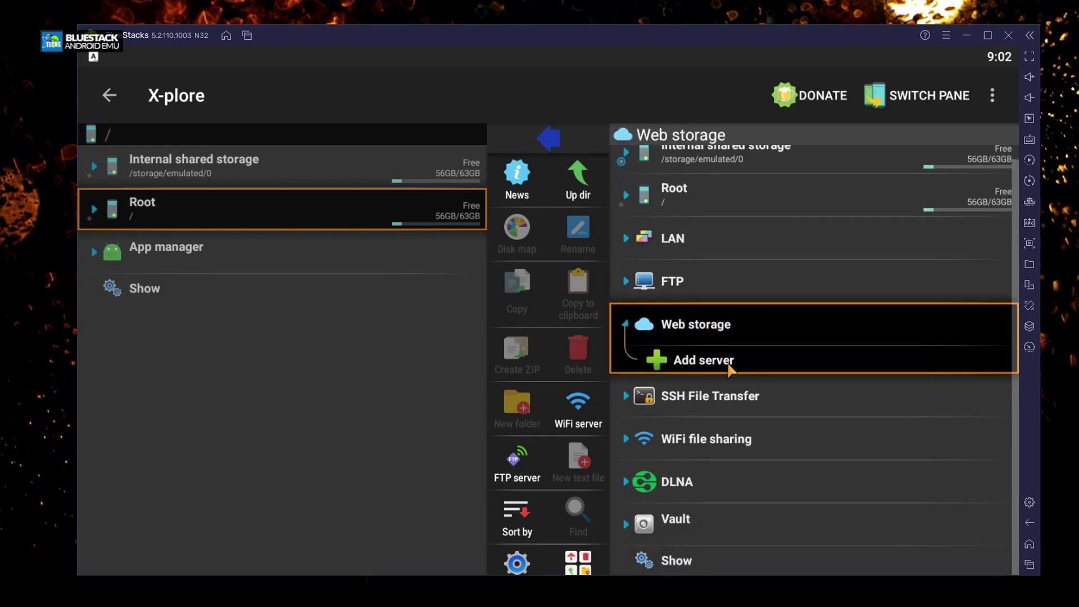
click(728, 362)
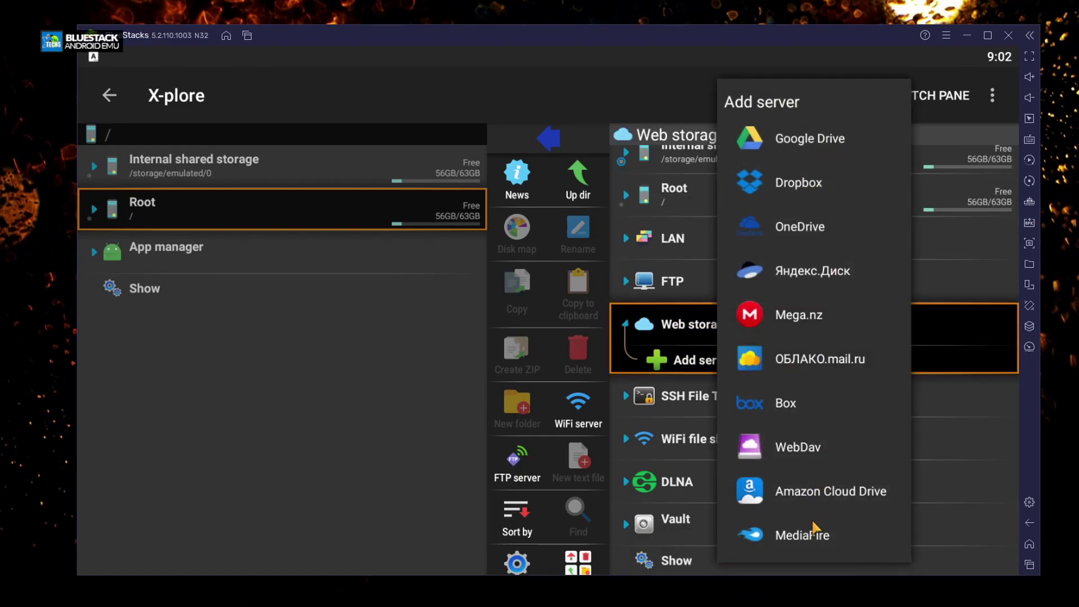
click(686, 336)
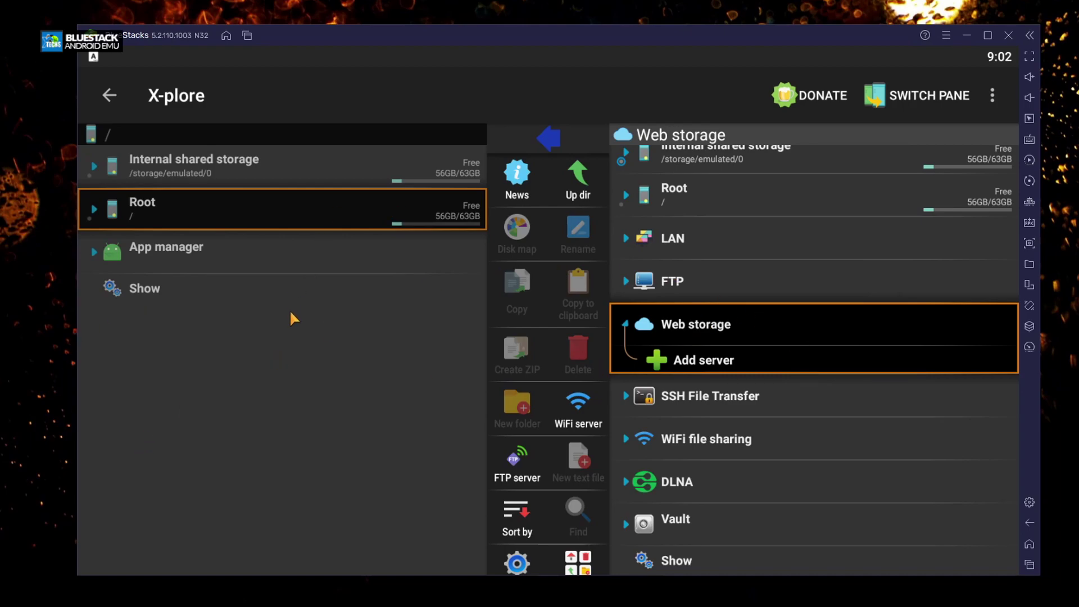
click(1029, 544)
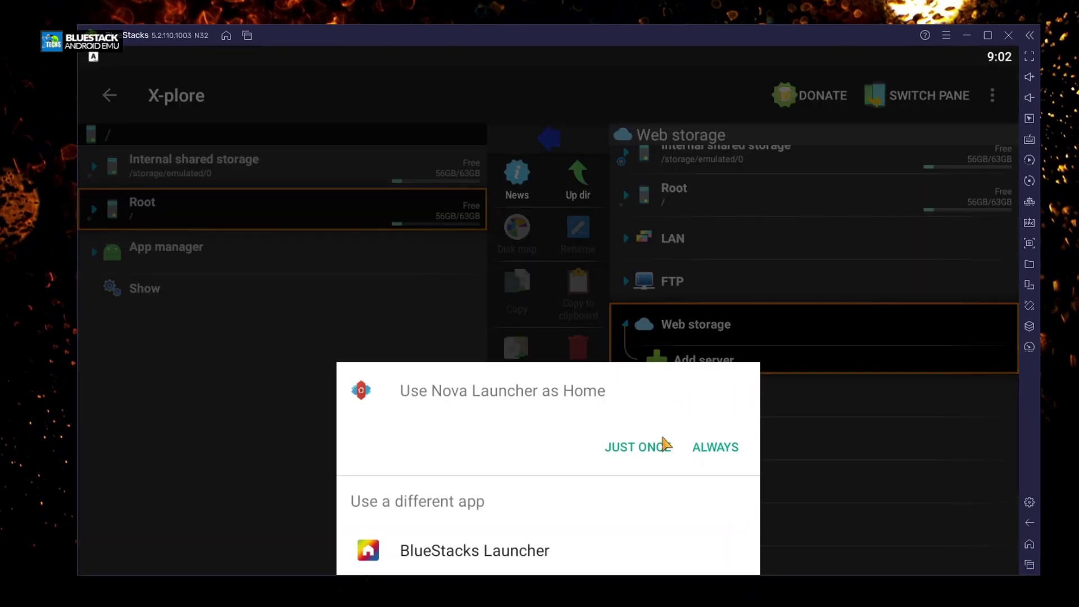
Step: Make Nova Launcher the permanent home app and close X-plore, Nova Settings, Speedtest, Netflix and Play Store from recents
click(715, 448)
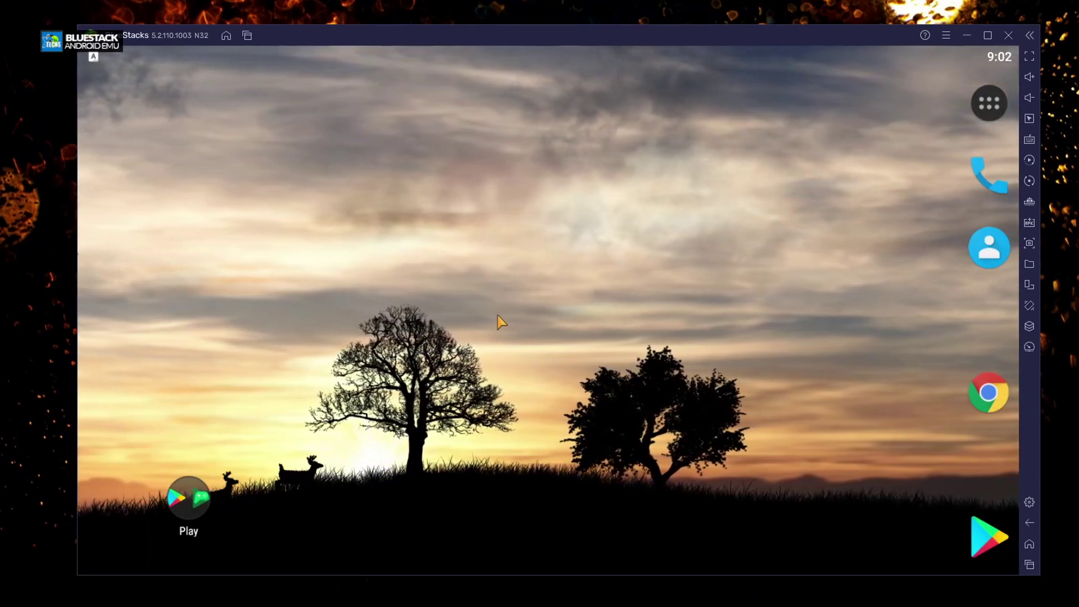
click(246, 35)
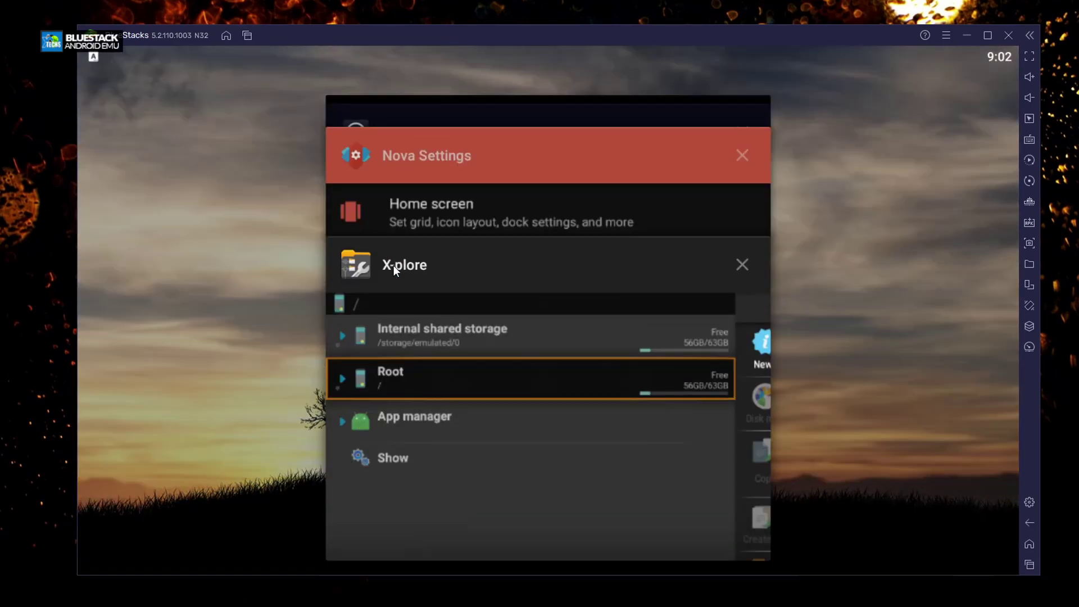
click(740, 267)
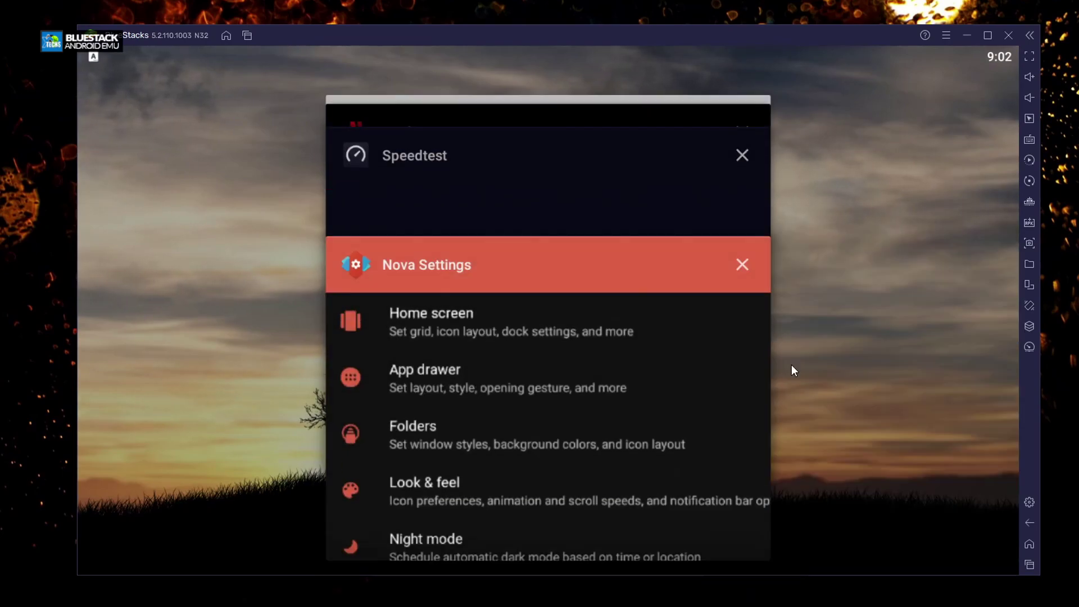
click(739, 265)
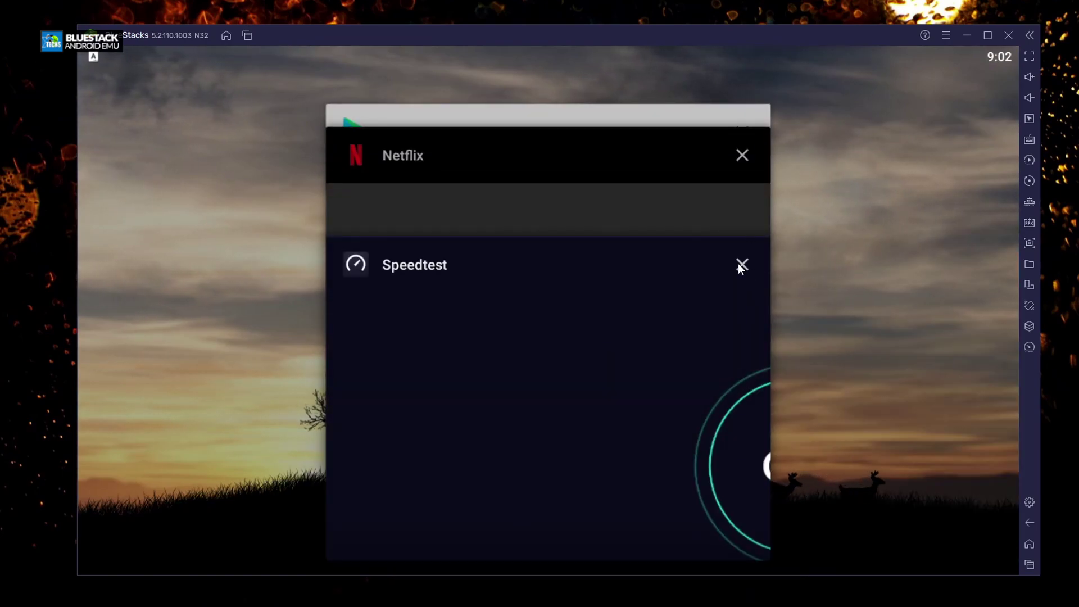
click(743, 265)
click(743, 266)
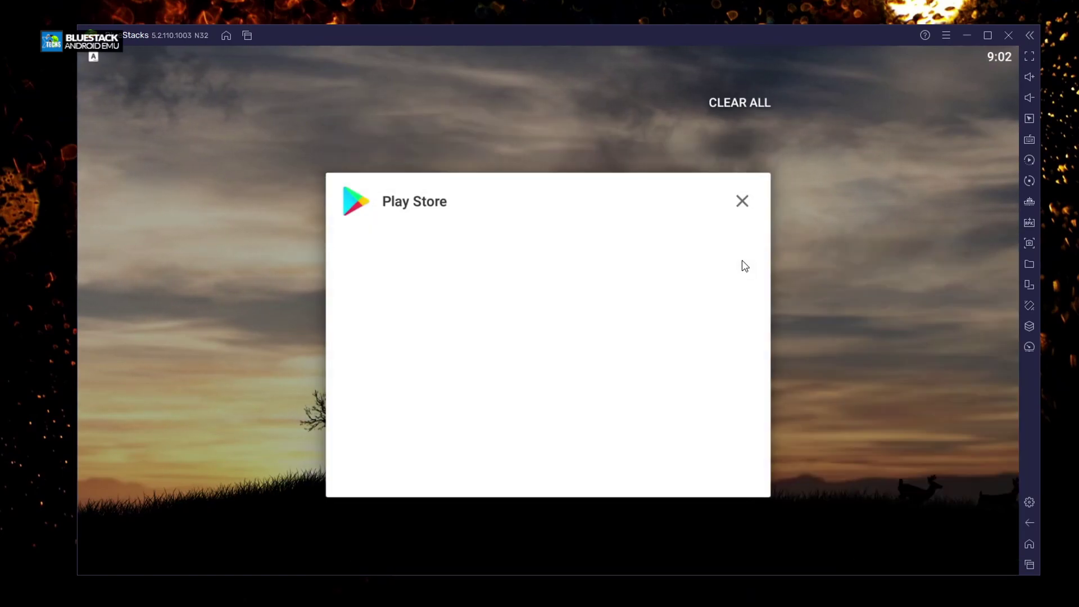
click(741, 202)
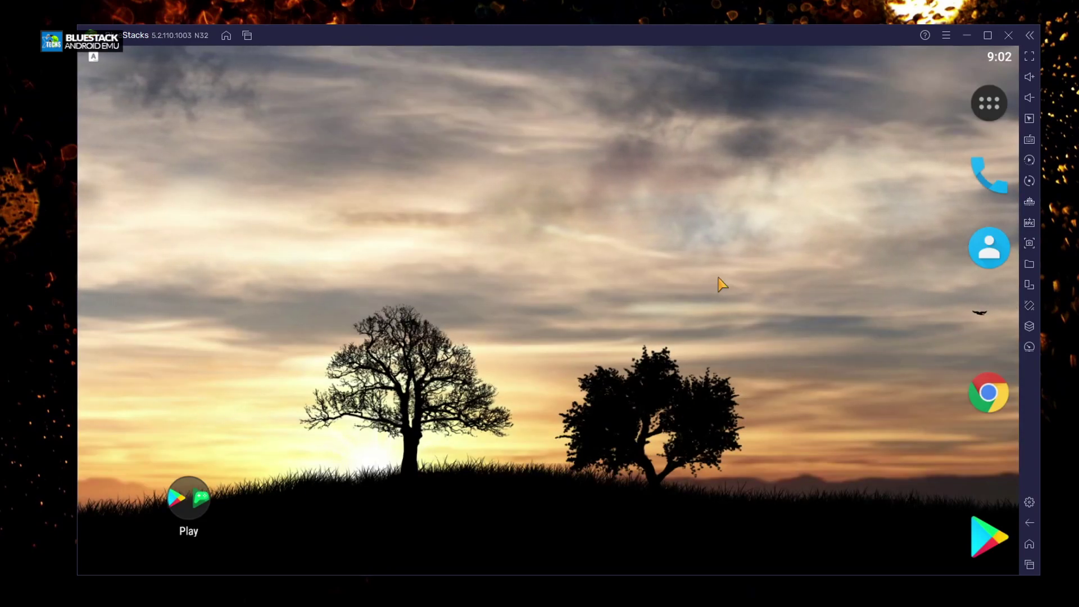